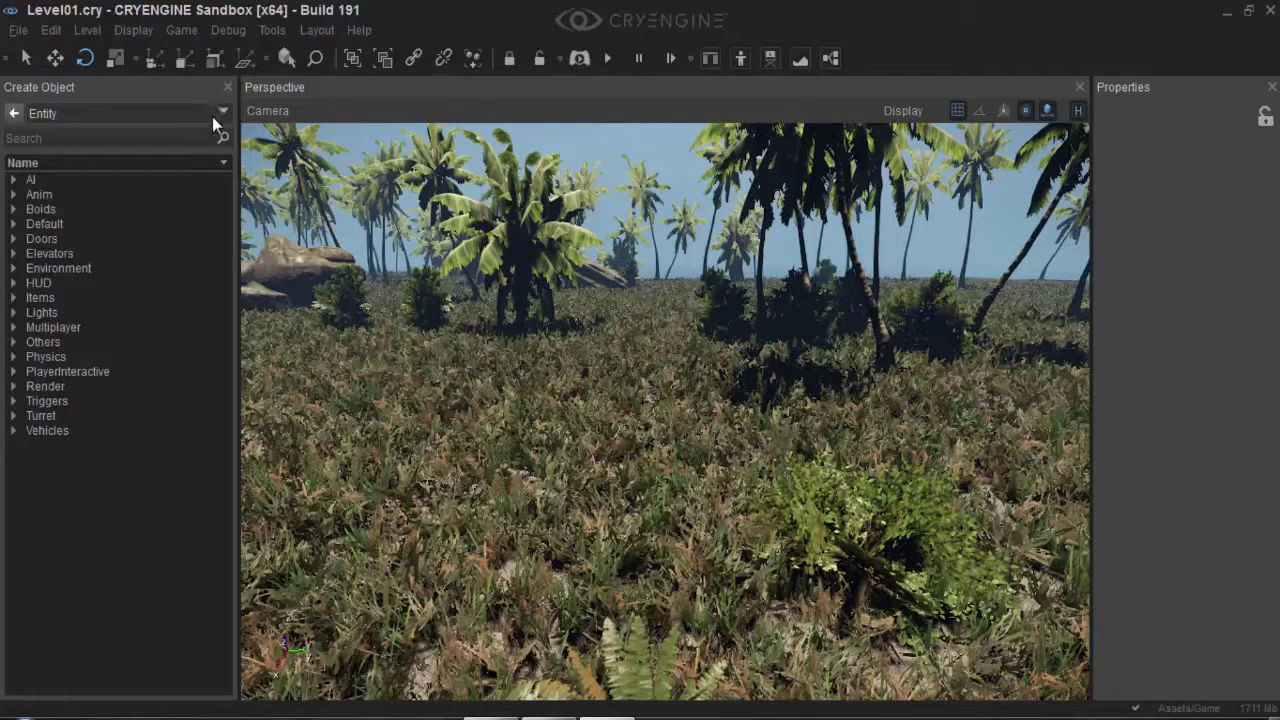
pyautogui.click(152, 118)
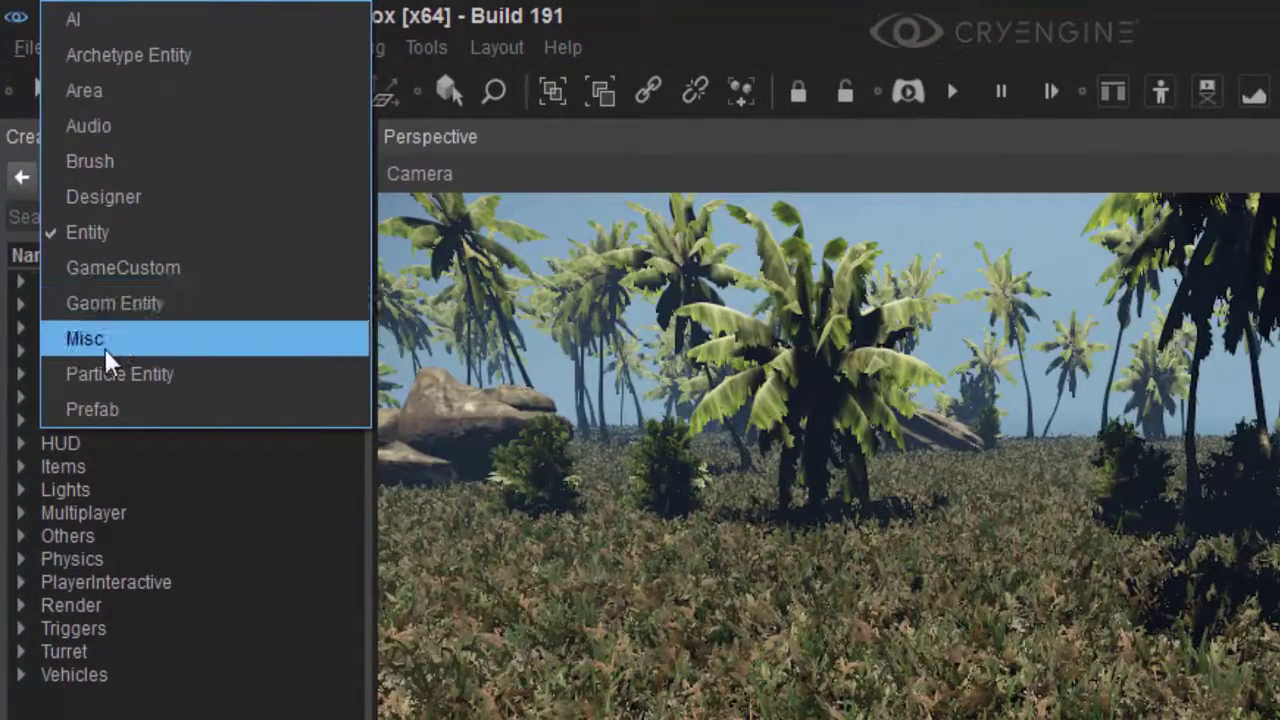
pyautogui.click(105, 345)
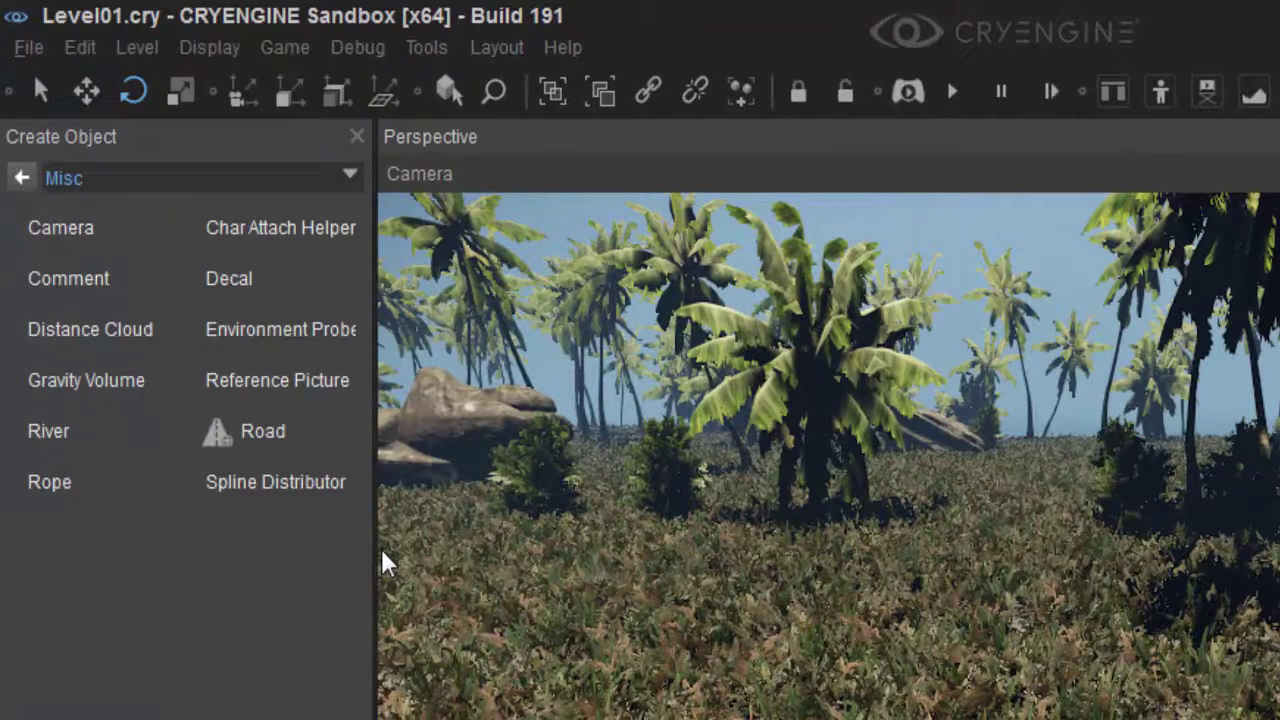
pyautogui.click(349, 176)
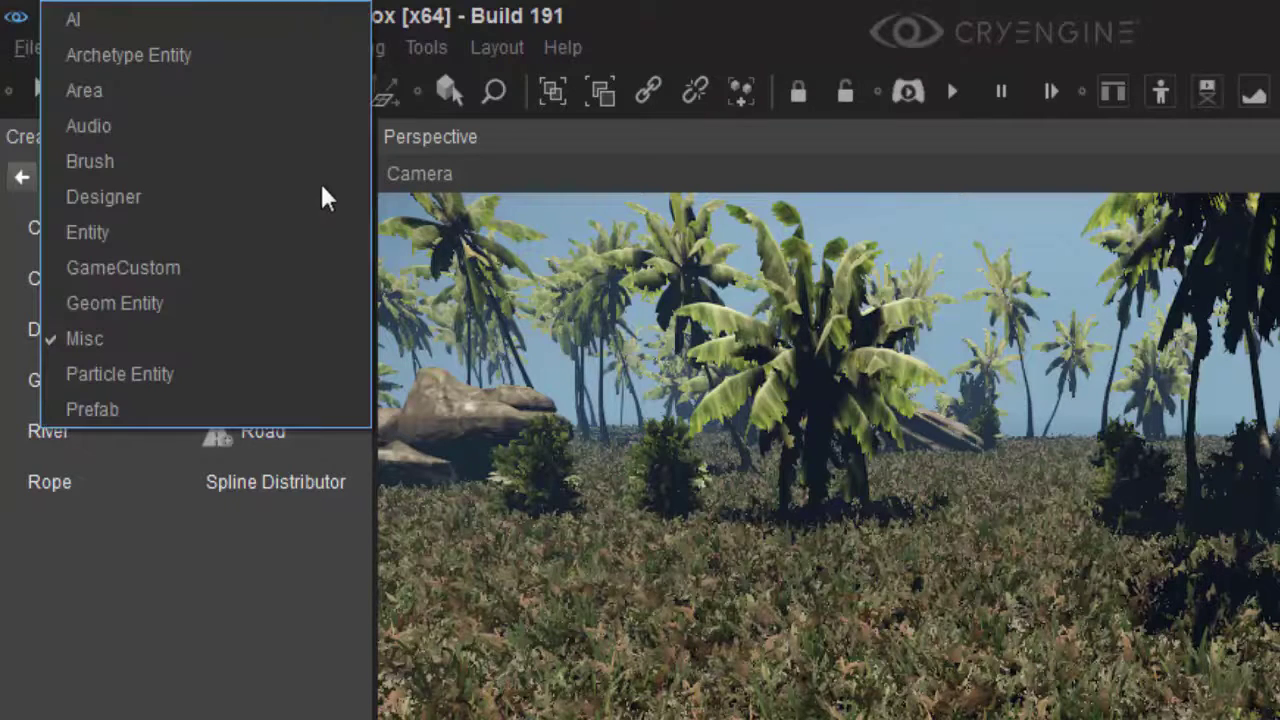
pyautogui.click(87, 234)
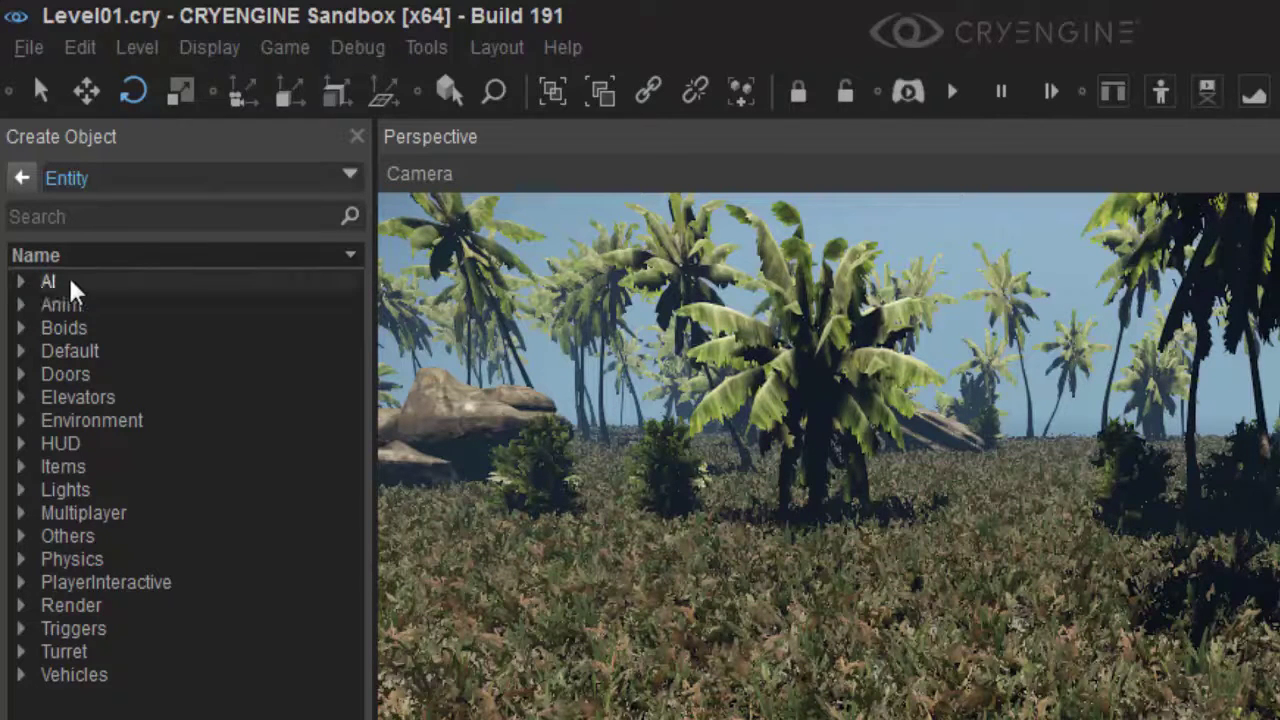
# - Place a Human entity from the AI Characters group on the grass in front of the camera
pyautogui.click(21, 283)
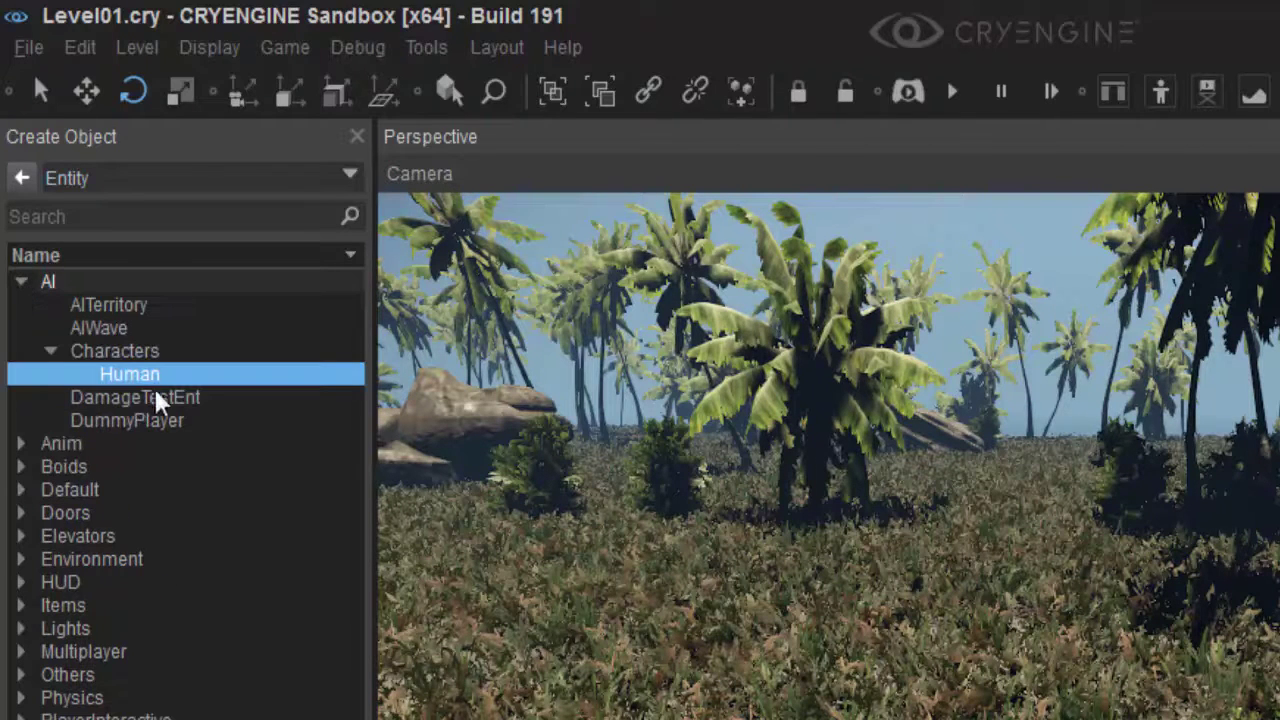
pyautogui.click(43, 351)
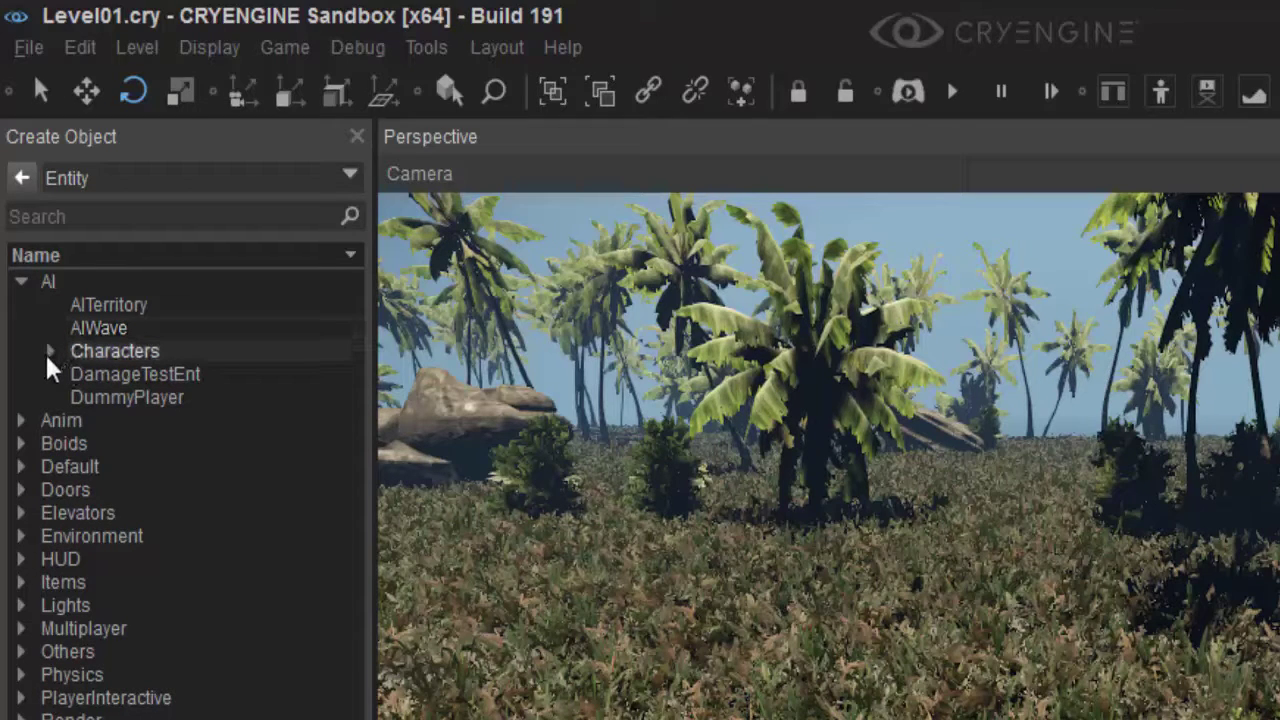
pyautogui.click(48, 355)
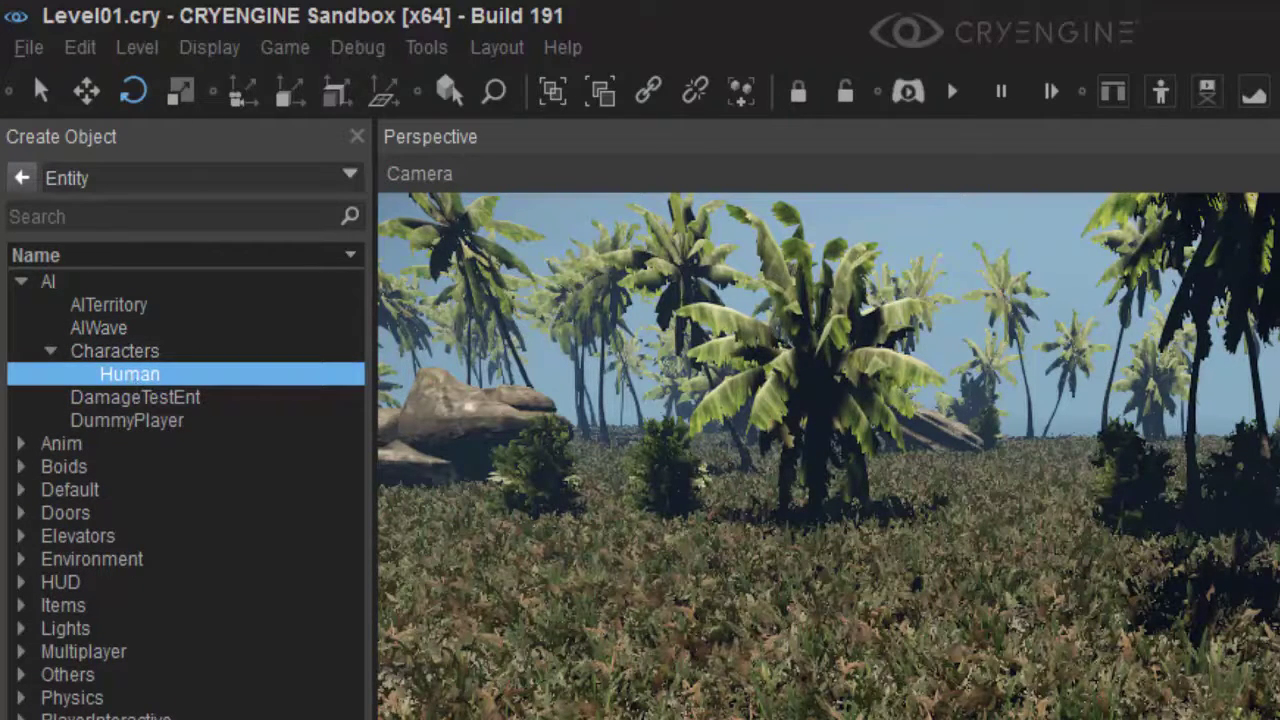
pyautogui.click(130, 374)
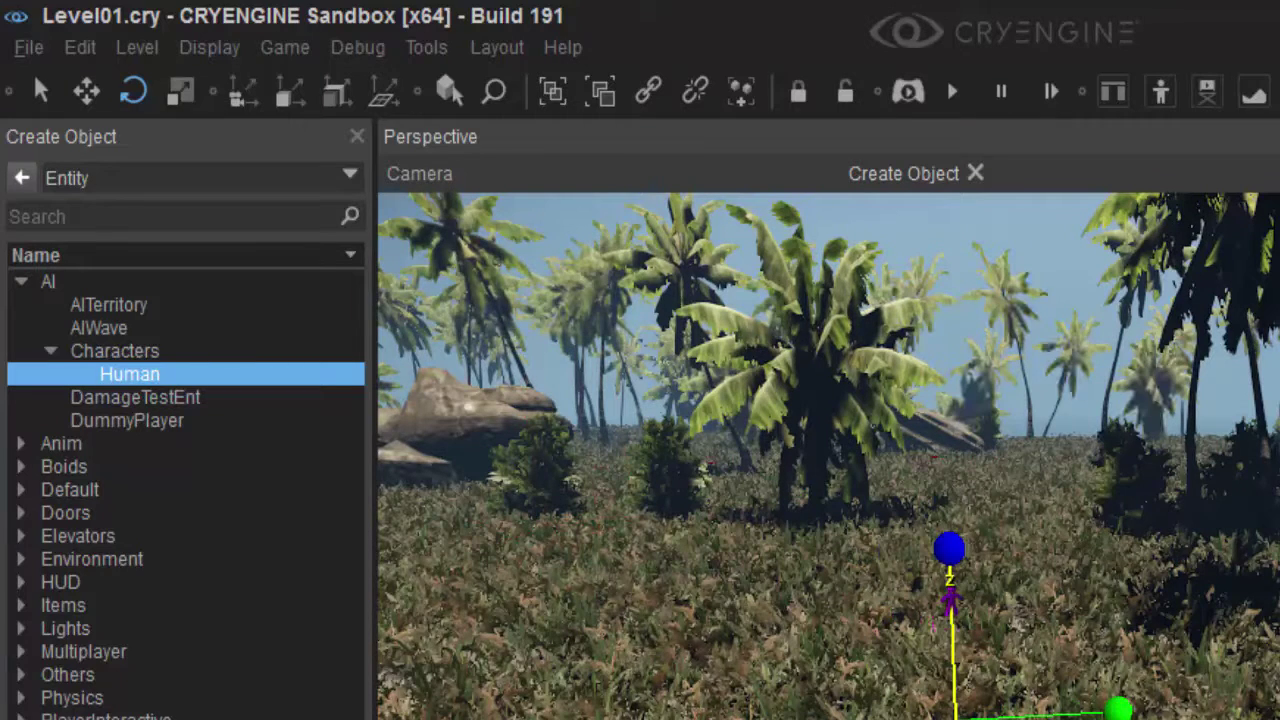
pyautogui.click(1007, 716)
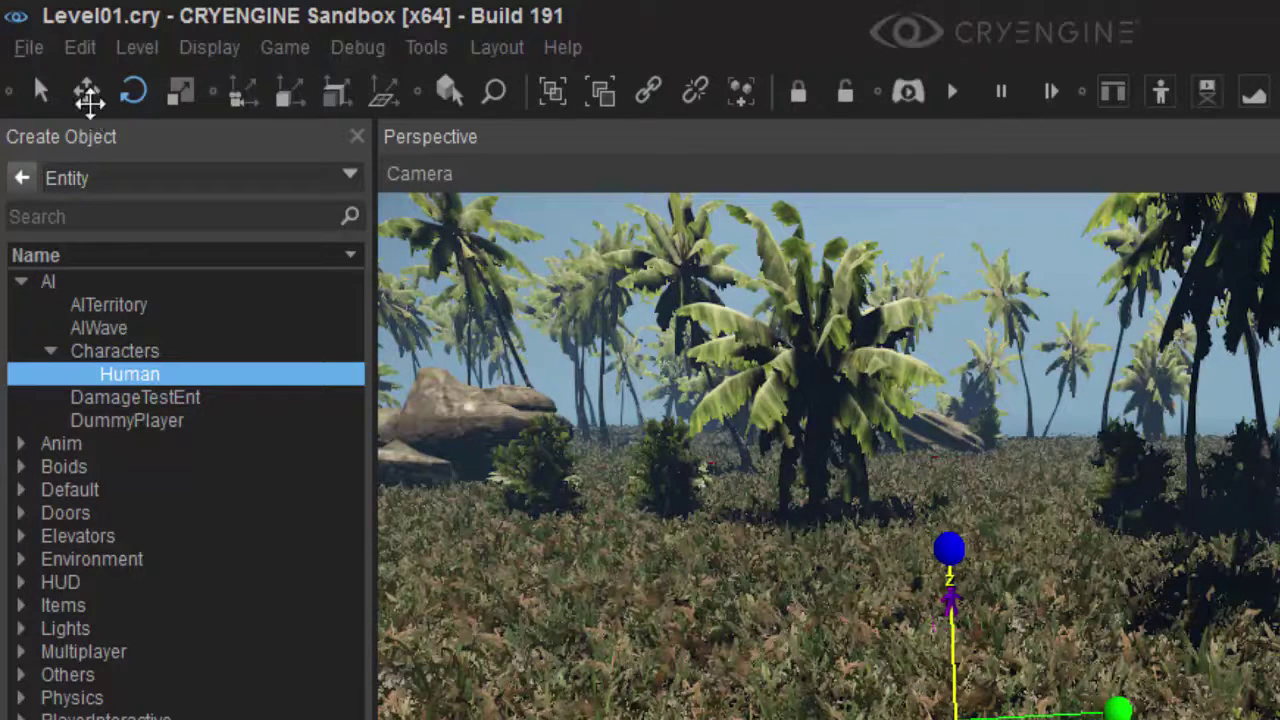
# - Raise the Human above the ground along its Z axis with the Move tool
pyautogui.click(87, 95)
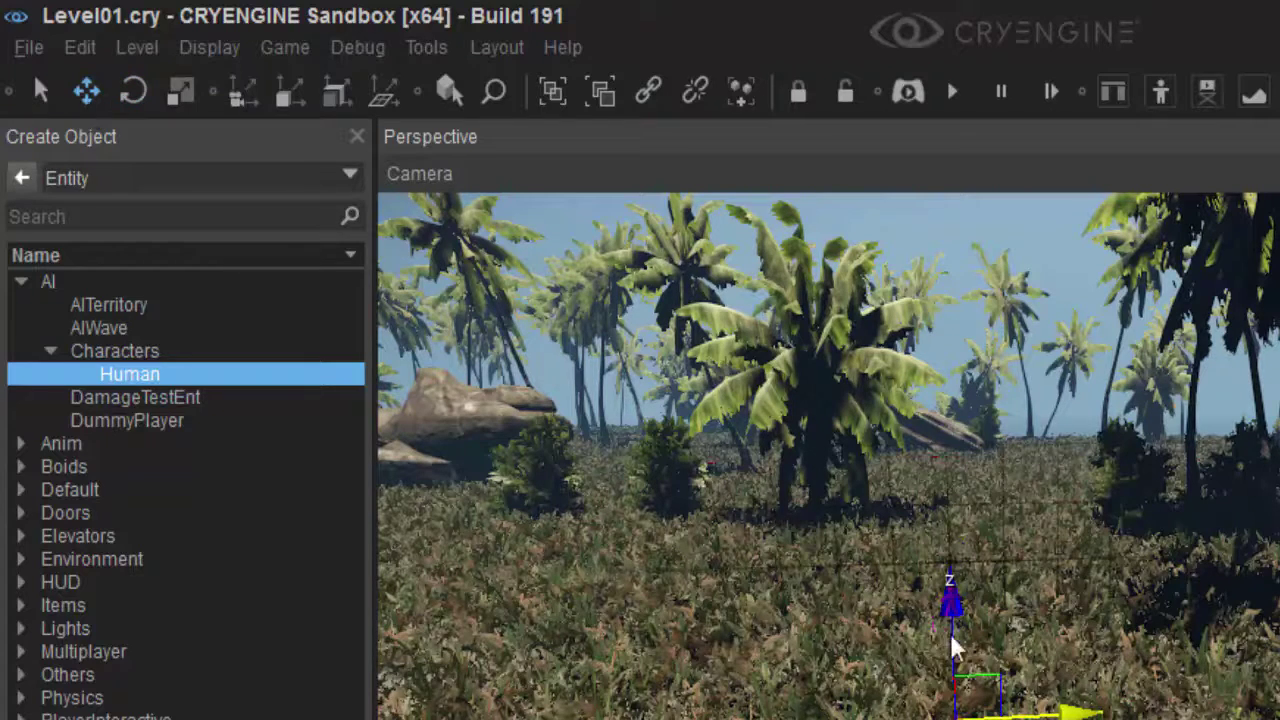
pyautogui.moveTo(950, 610); pyautogui.dragTo(940, 468)
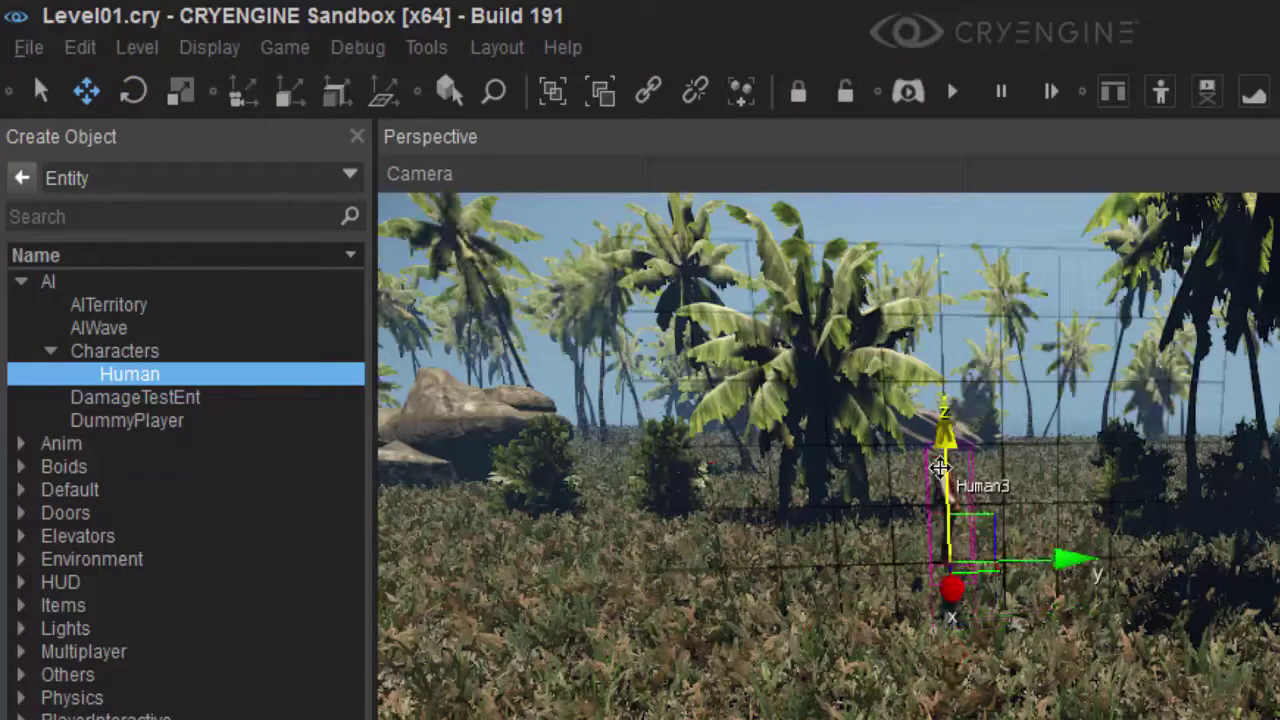
pyautogui.moveTo(940, 468); pyautogui.dragTo(950, 413, button='right')
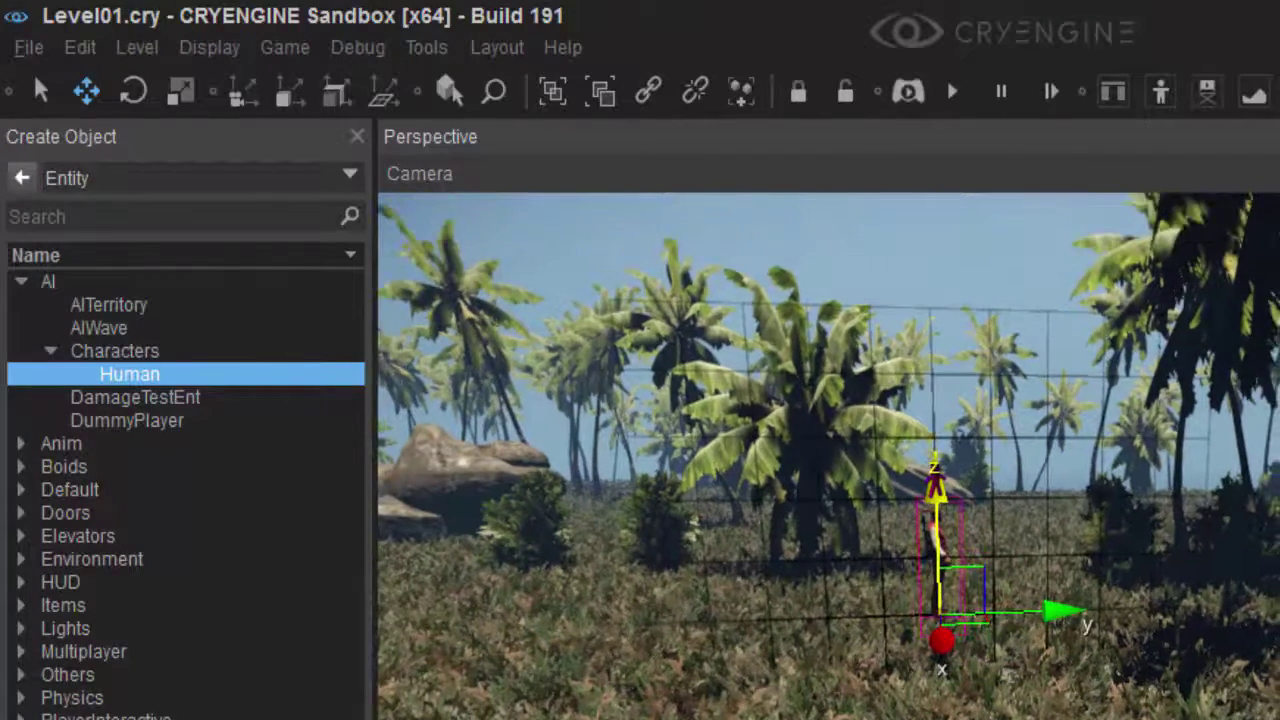
# - View the raised Human from above, run the physics and AI simulation on it, and stop the simulation
pyautogui.press('w')
pyautogui.moveTo(915, 668); pyautogui.dragTo(800, 640, button='right')
pyautogui.press('s')
pyautogui.press('w')
pyautogui.press('s')
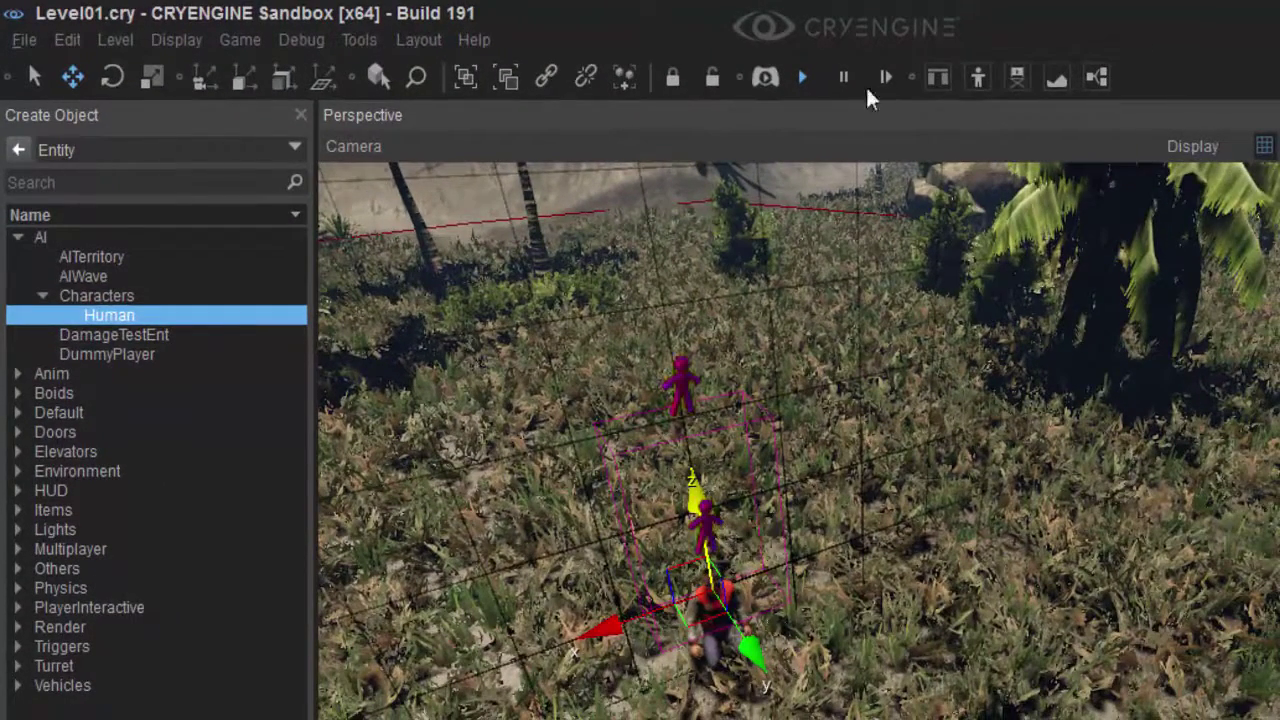
pyautogui.click(800, 79)
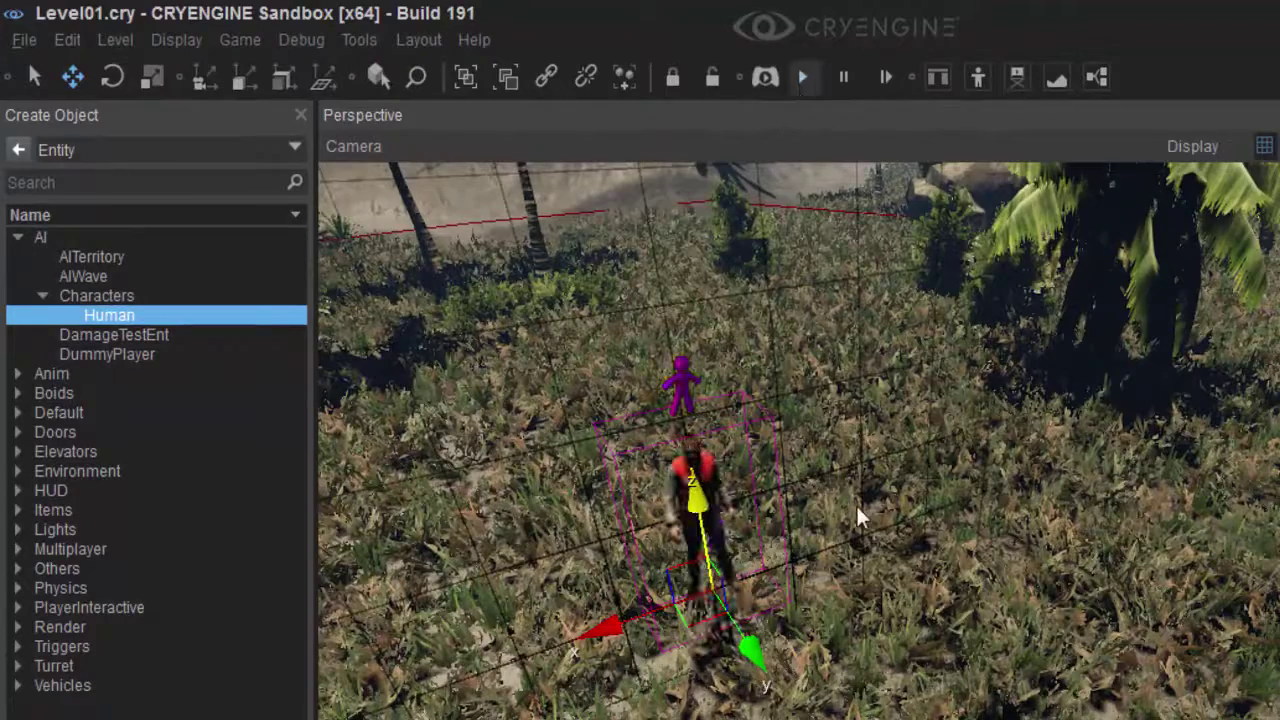
# - Start game mode from a spot away from the Human and walk through the palms until it is in range
pyautogui.moveTo(865, 633); pyautogui.dragTo(865, 633, button='right')
pyautogui.press('s')
pyautogui.moveTo(874, 521); pyautogui.dragTo(836, 556, button='right')
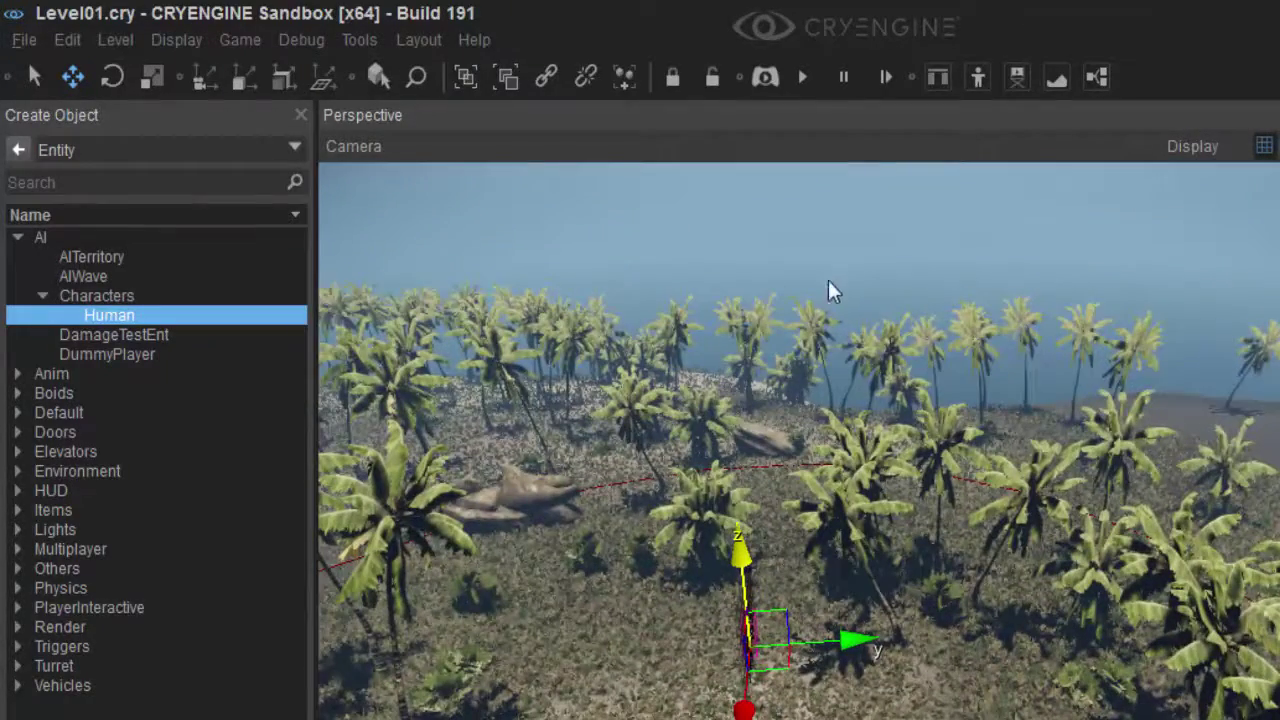
pyautogui.moveTo(828, 280)
pyautogui.mouseDown(button='middle')
pyautogui.moveTo(828, 311)
pyautogui.moveTo(831, 280)
pyautogui.mouseUp(button='middle')
pyautogui.scroll(4, 831, 279)
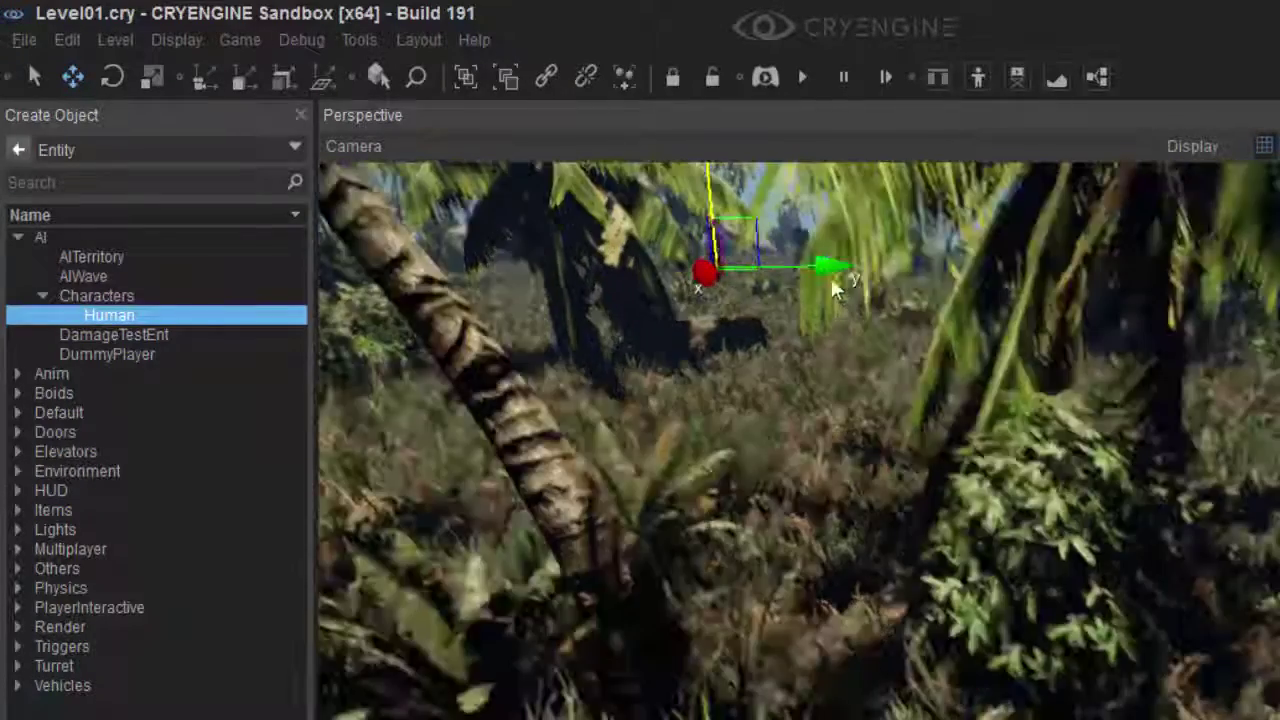
pyautogui.hotkey('ctrl', 'g')
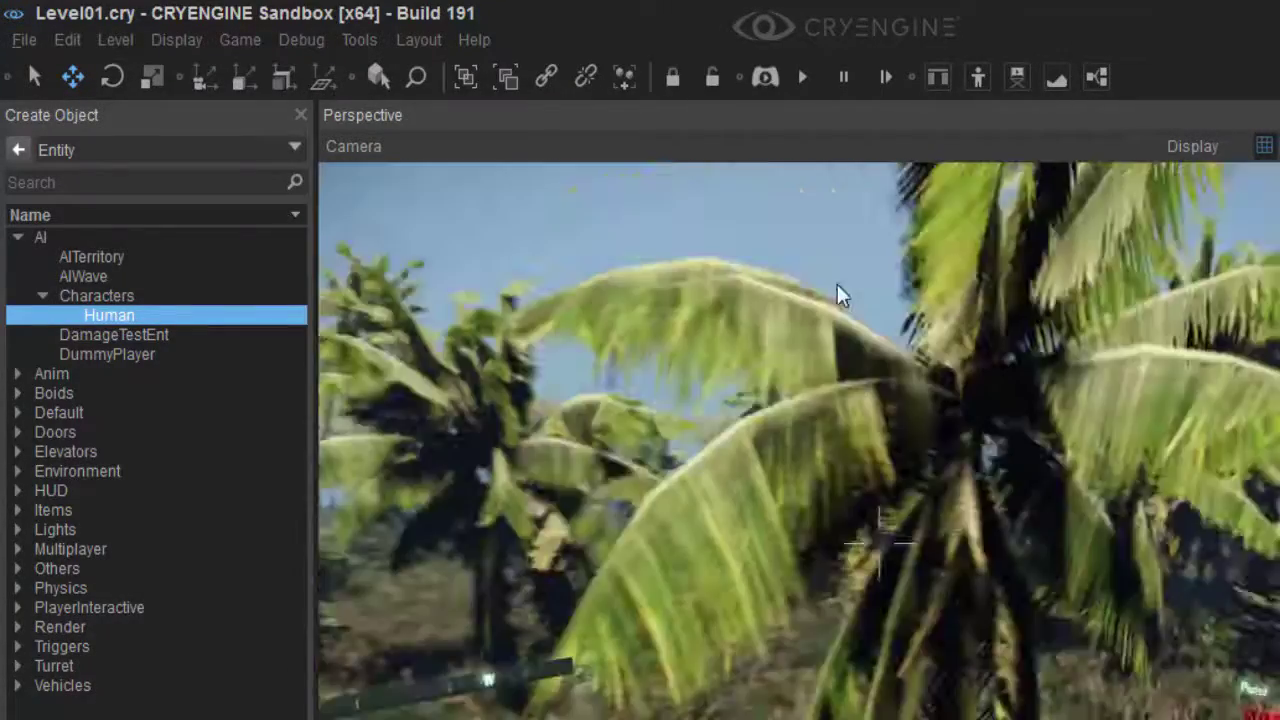
pyautogui.press('w')
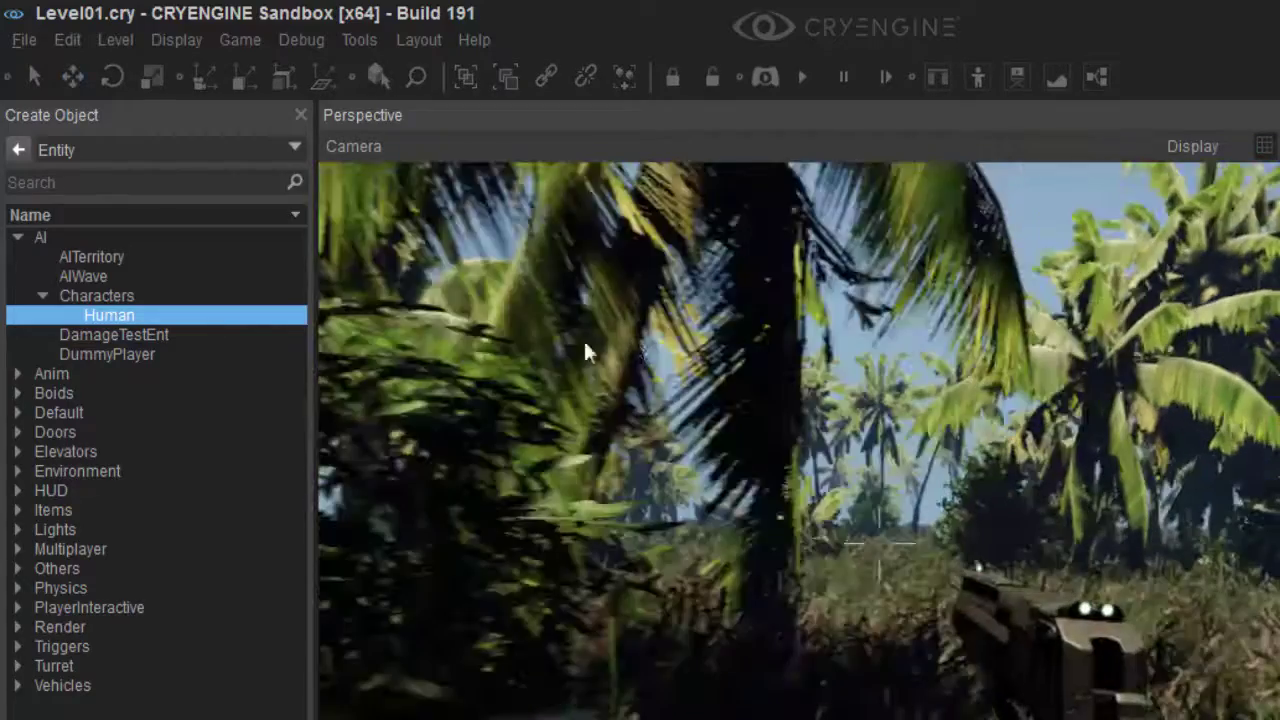
pyautogui.press('w')
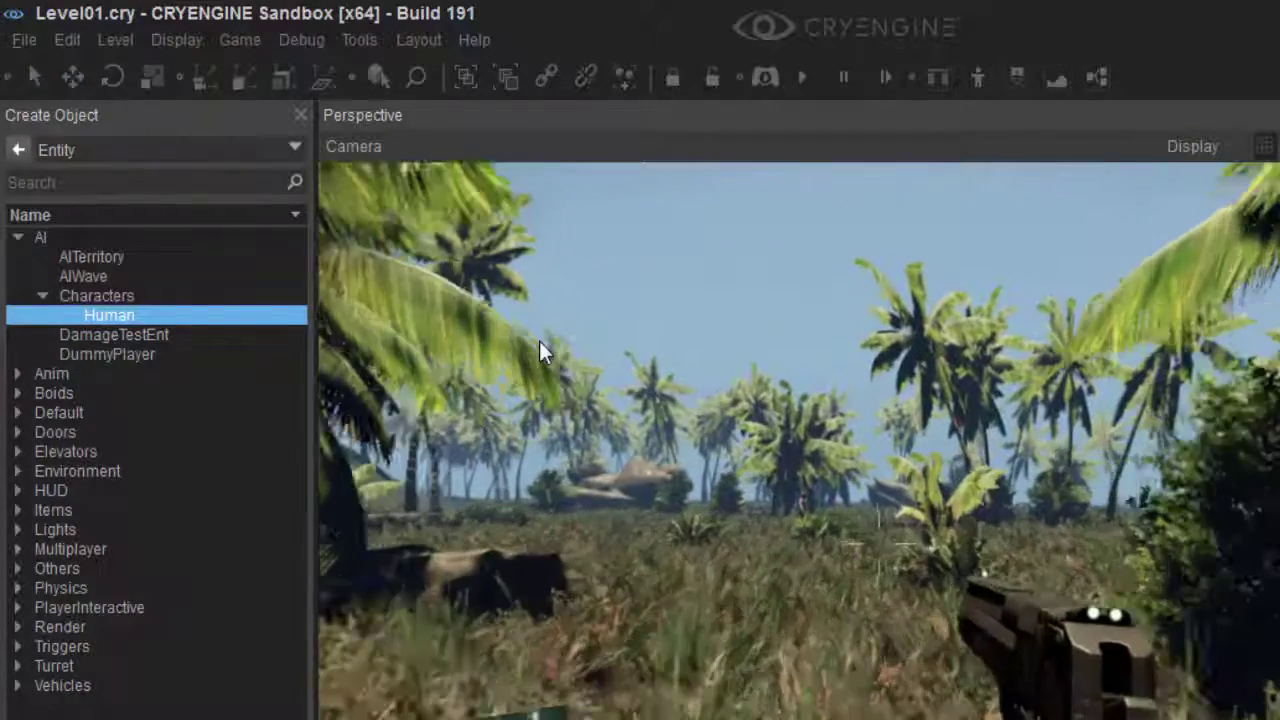
pyautogui.press('w')
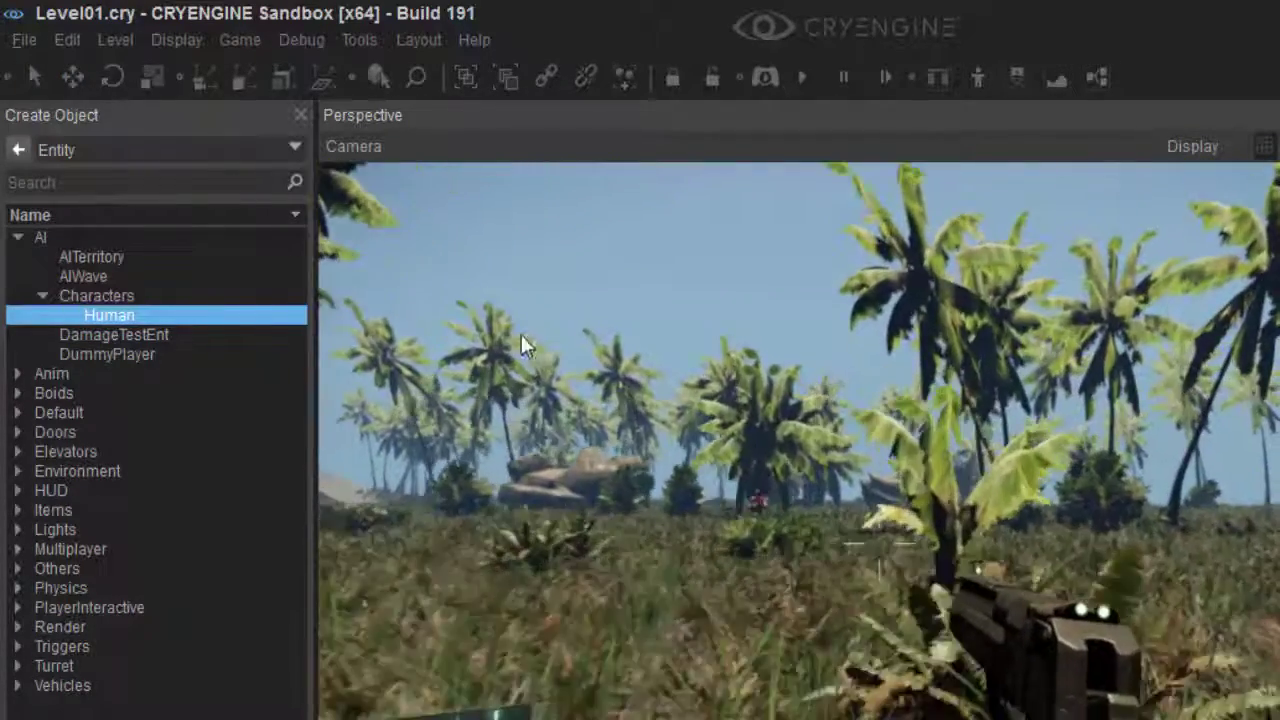
pyautogui.press('w')
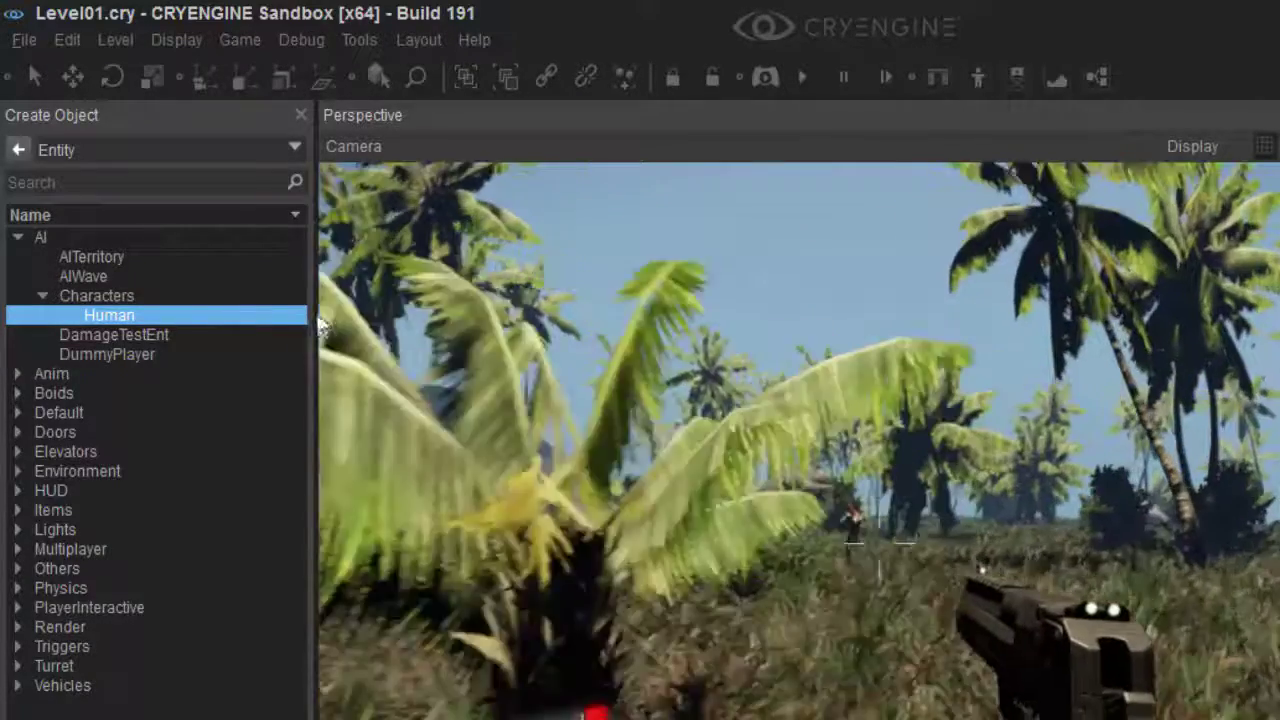
pyautogui.press('w')
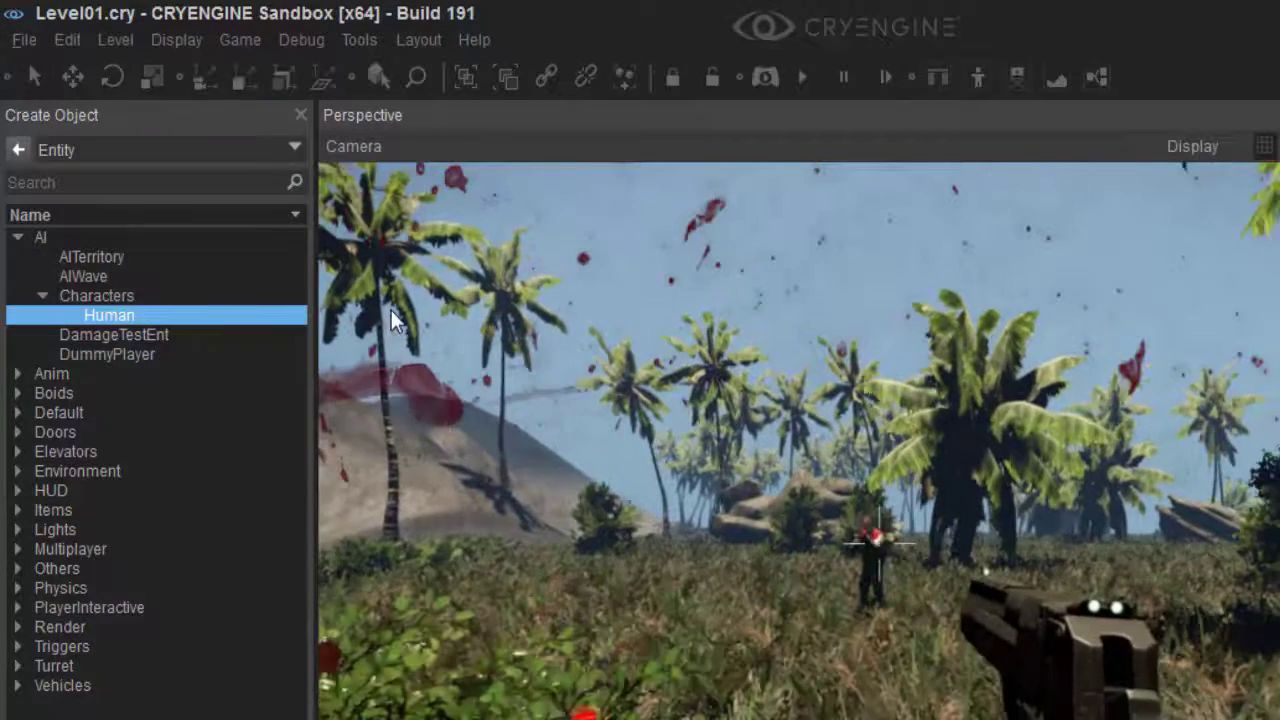
# - Shoot the Human with the pistol, walk up to the body and exit game mode
pyautogui.click(389, 311)
pyautogui.click(388, 311)
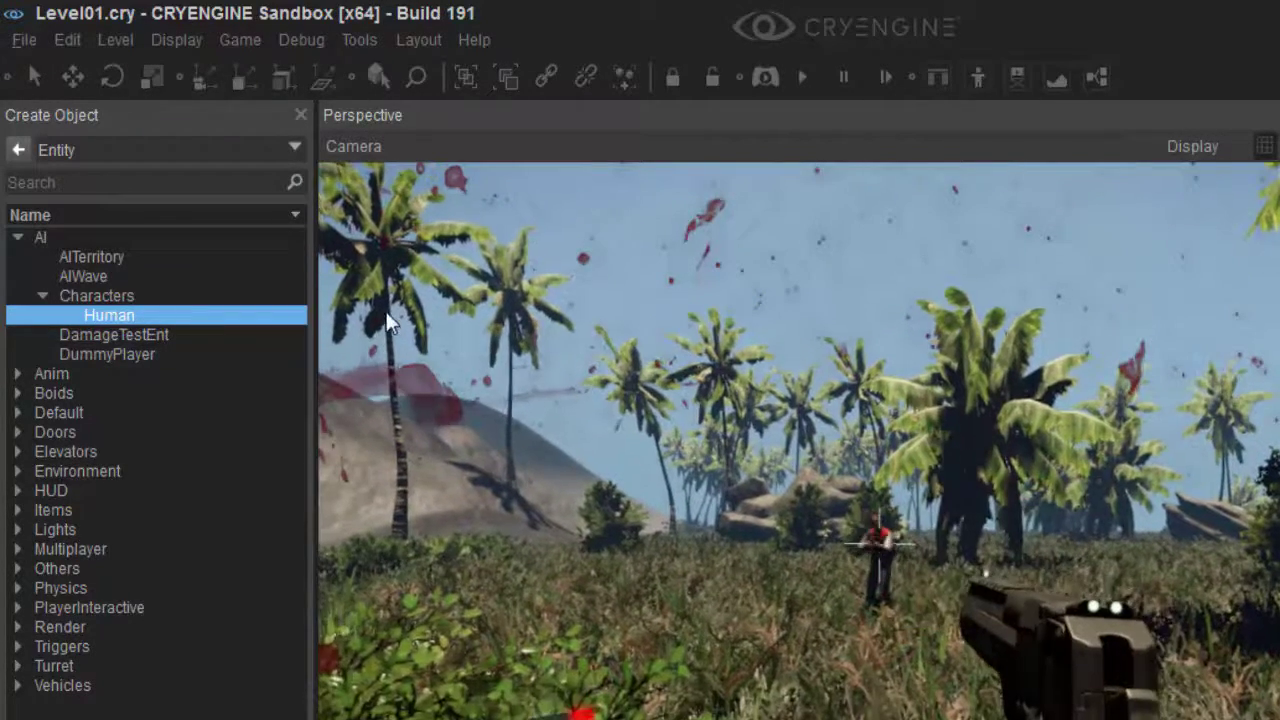
pyautogui.click(386, 311)
pyautogui.click(386, 311)
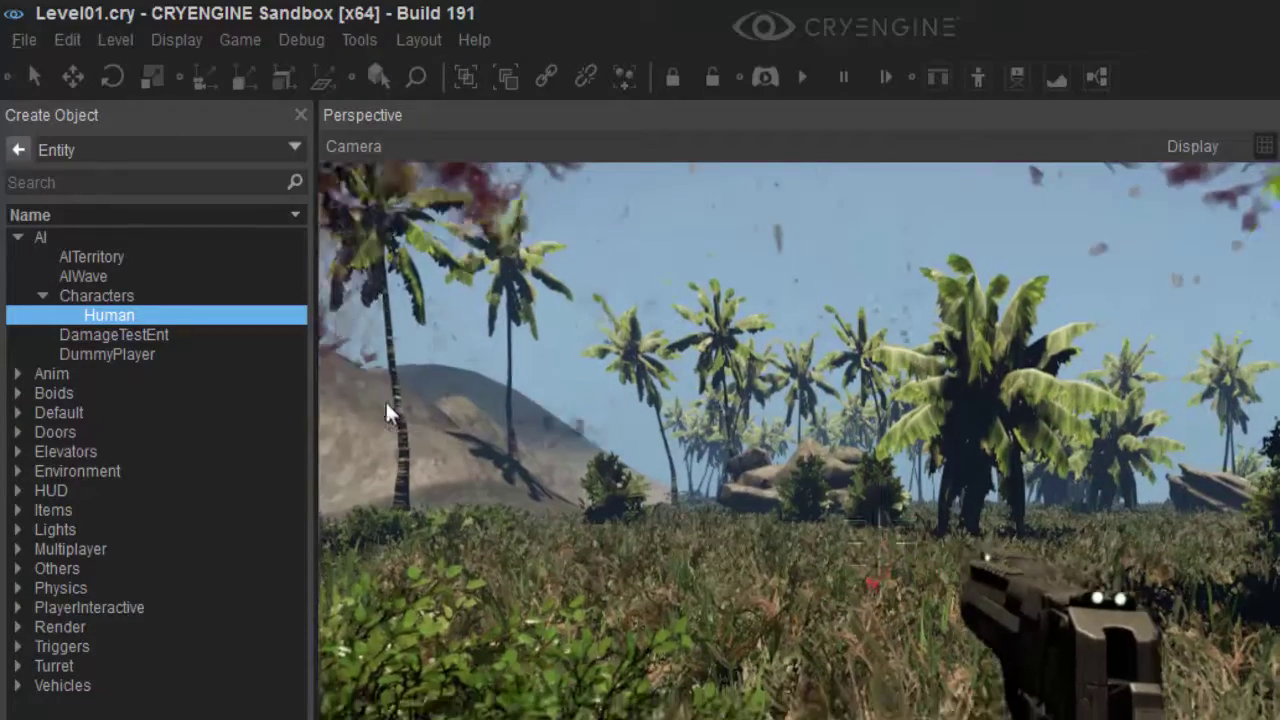
pyautogui.press('w')
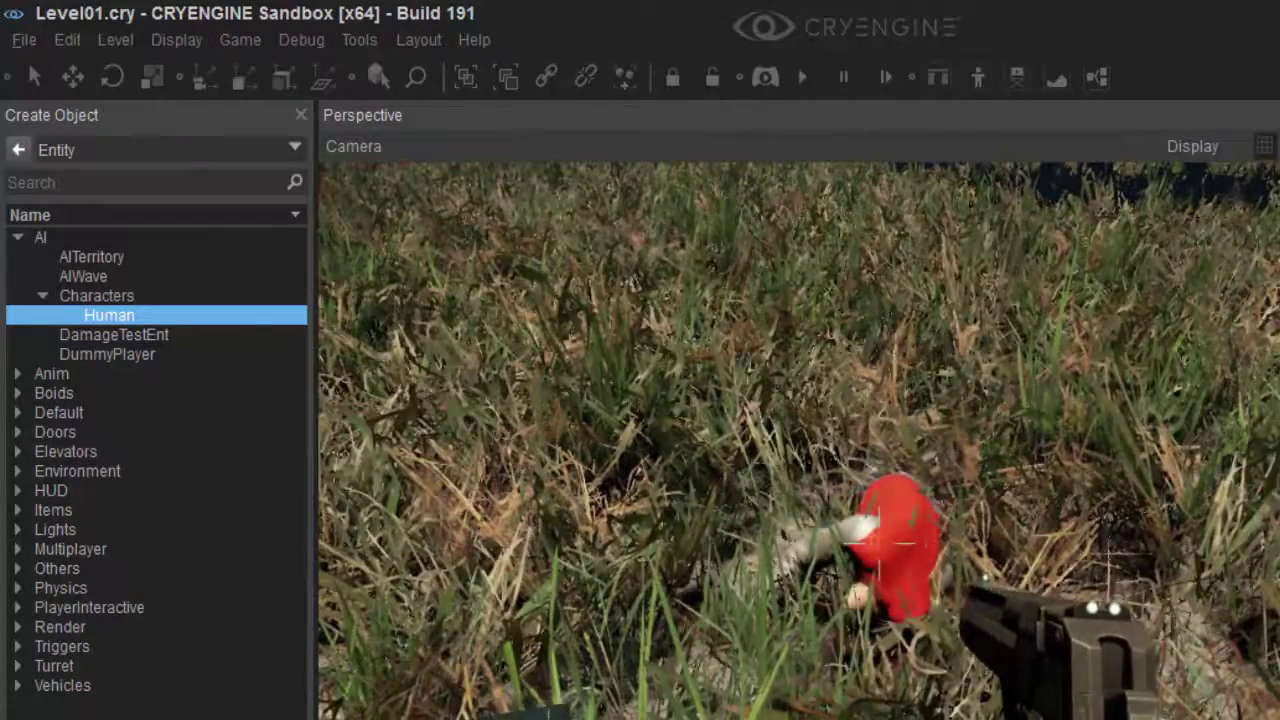
pyautogui.press('Escape')
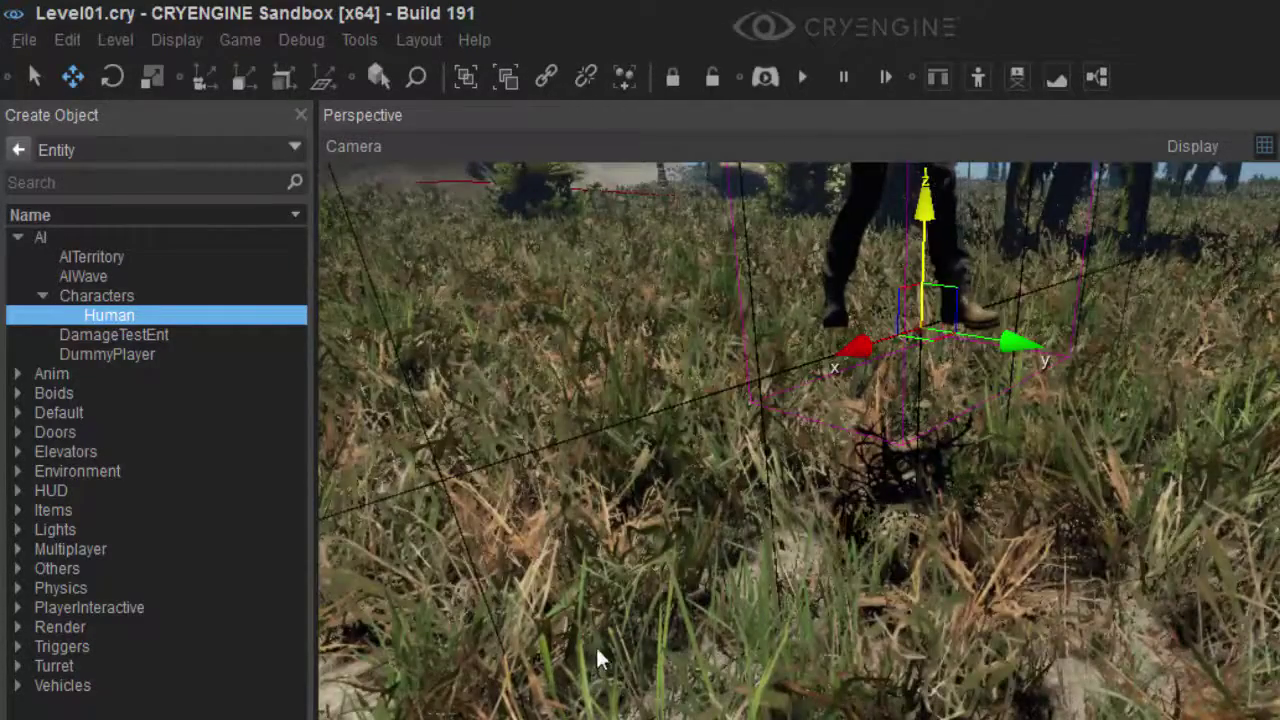
# - Lower the Human along its Z axis so its feet stand on the grass, and deselect it
pyautogui.moveTo(595, 645); pyautogui.dragTo(788, 365, button='right')
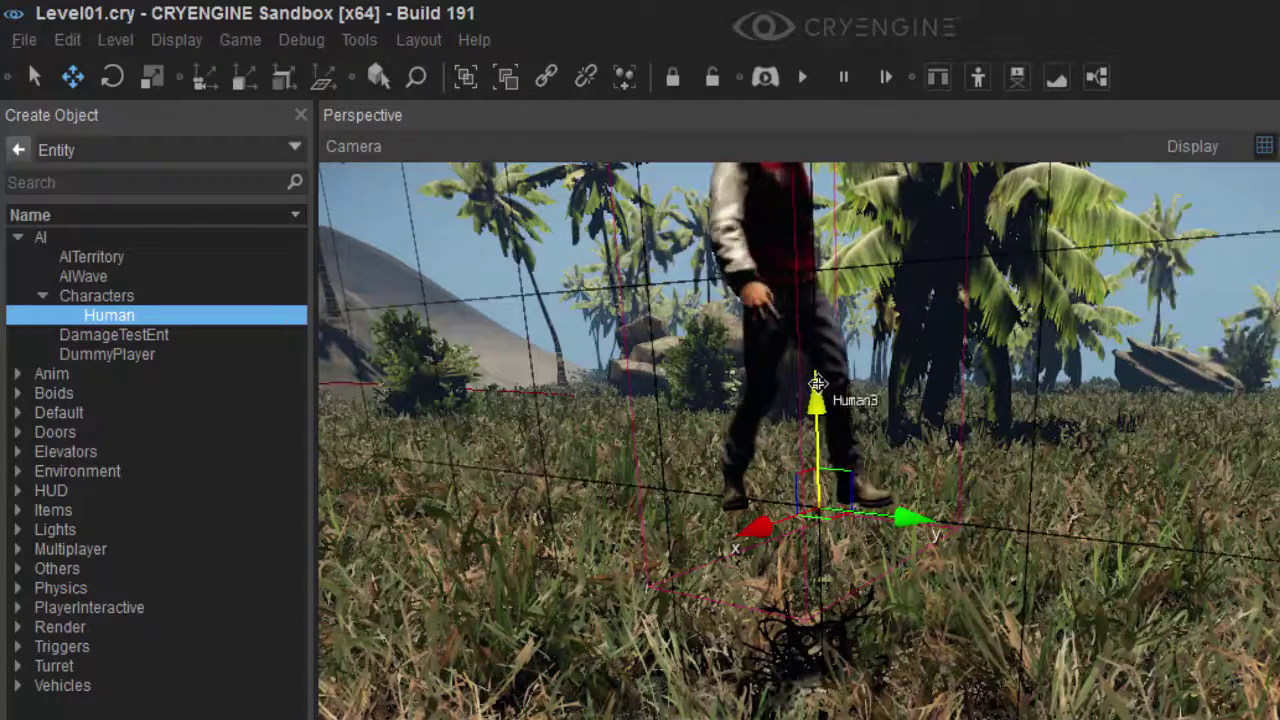
pyautogui.moveTo(819, 385); pyautogui.dragTo(820, 575)
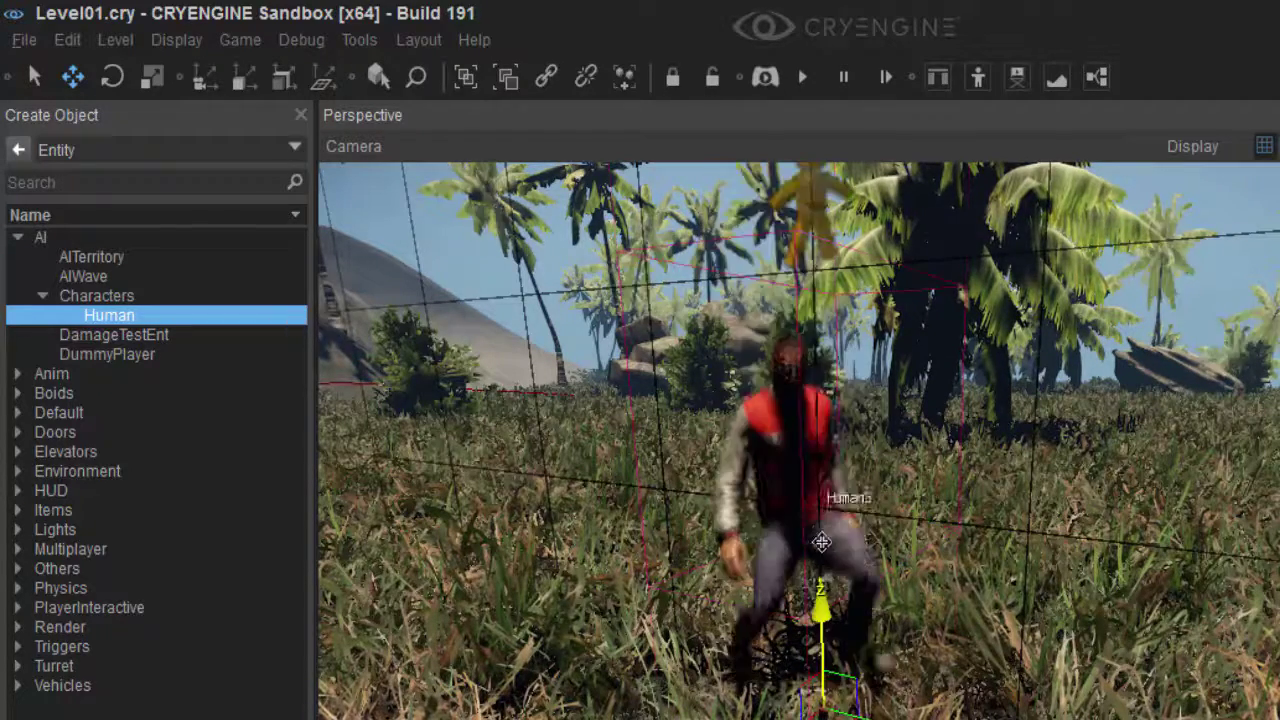
pyautogui.click(1106, 670)
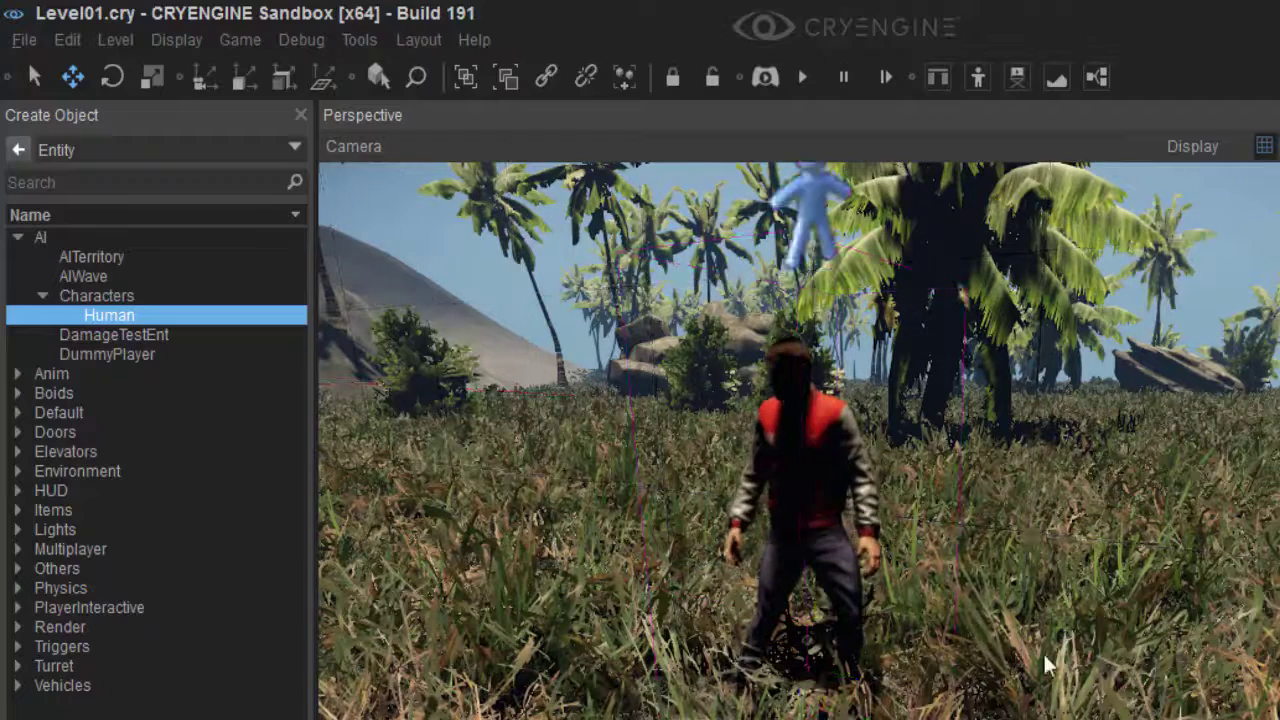
# - Select the Human and inspect its Name property without renaming it, keeping the character selected
pyautogui.click(806, 179)
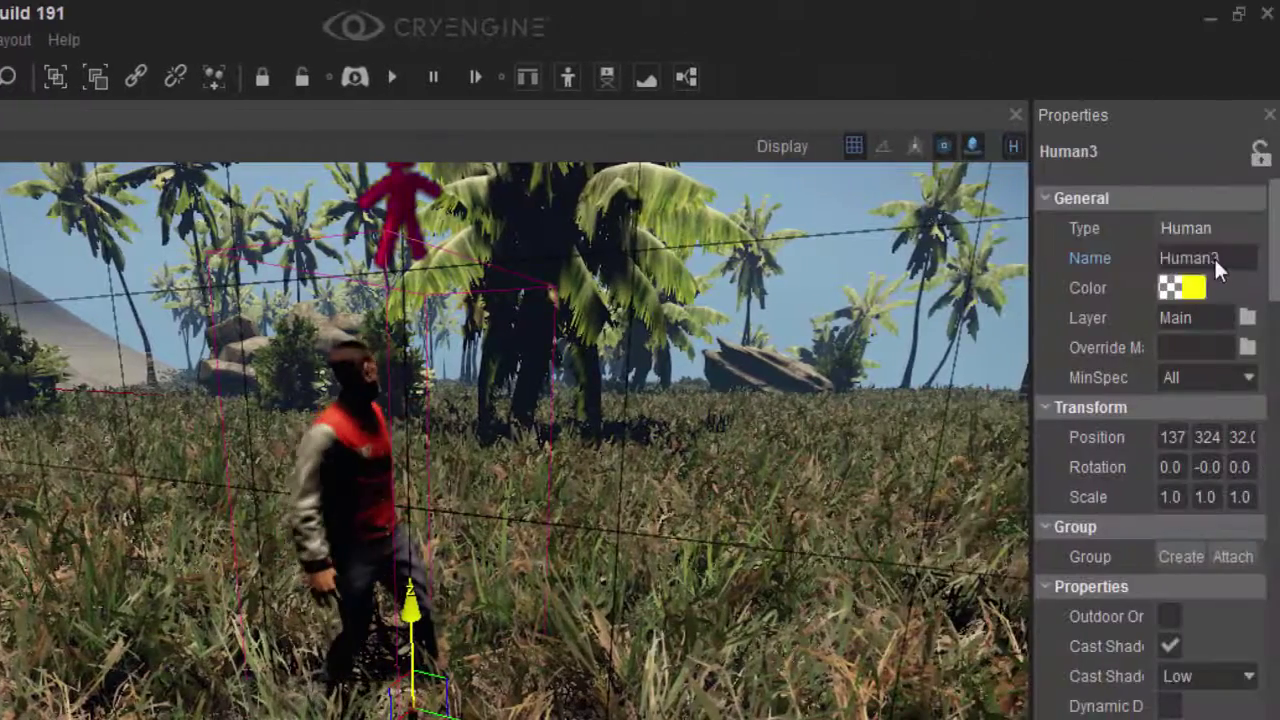
pyautogui.doubleClick(1214, 257)
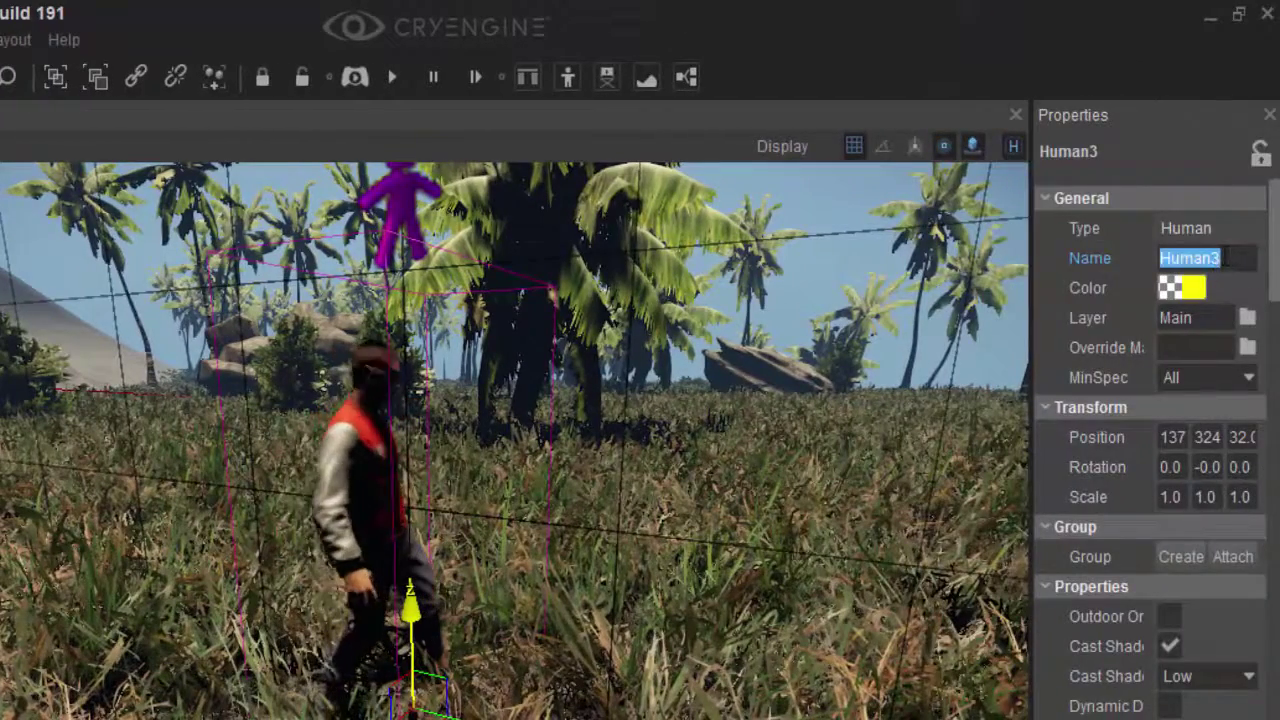
pyautogui.click(1227, 258)
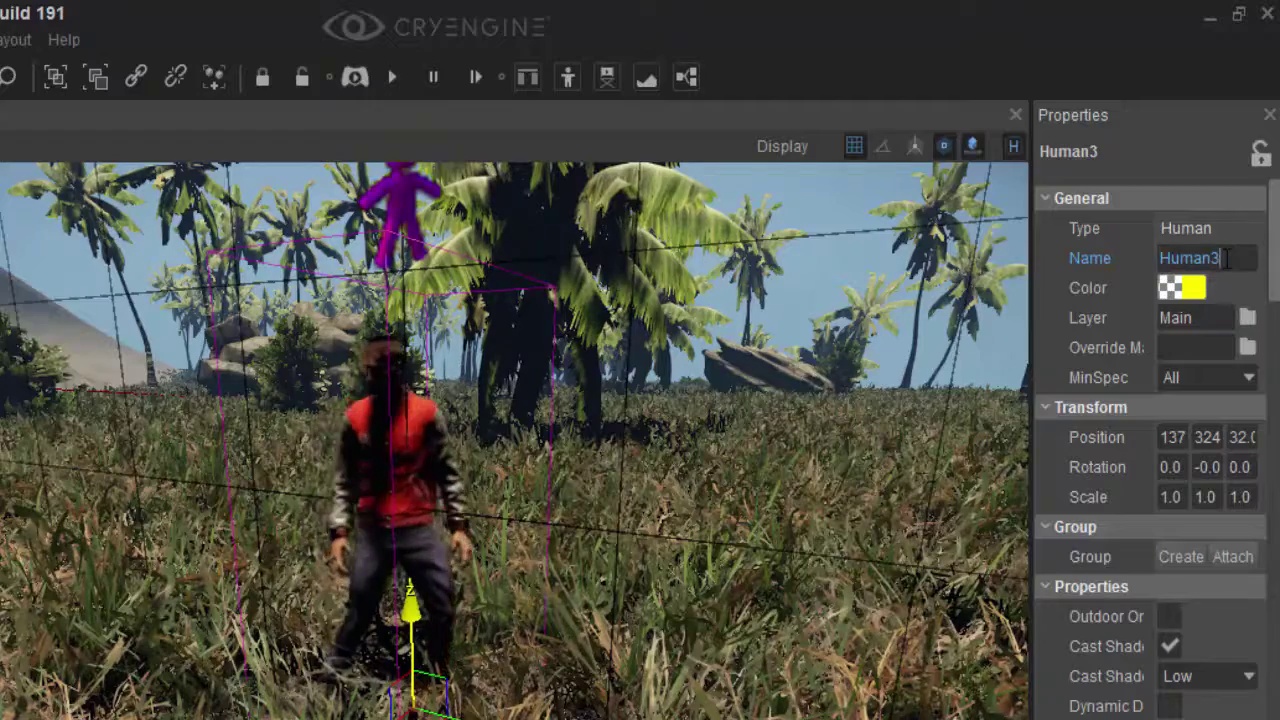
pyautogui.moveTo(1222, 258); pyautogui.dragTo(1157, 258)
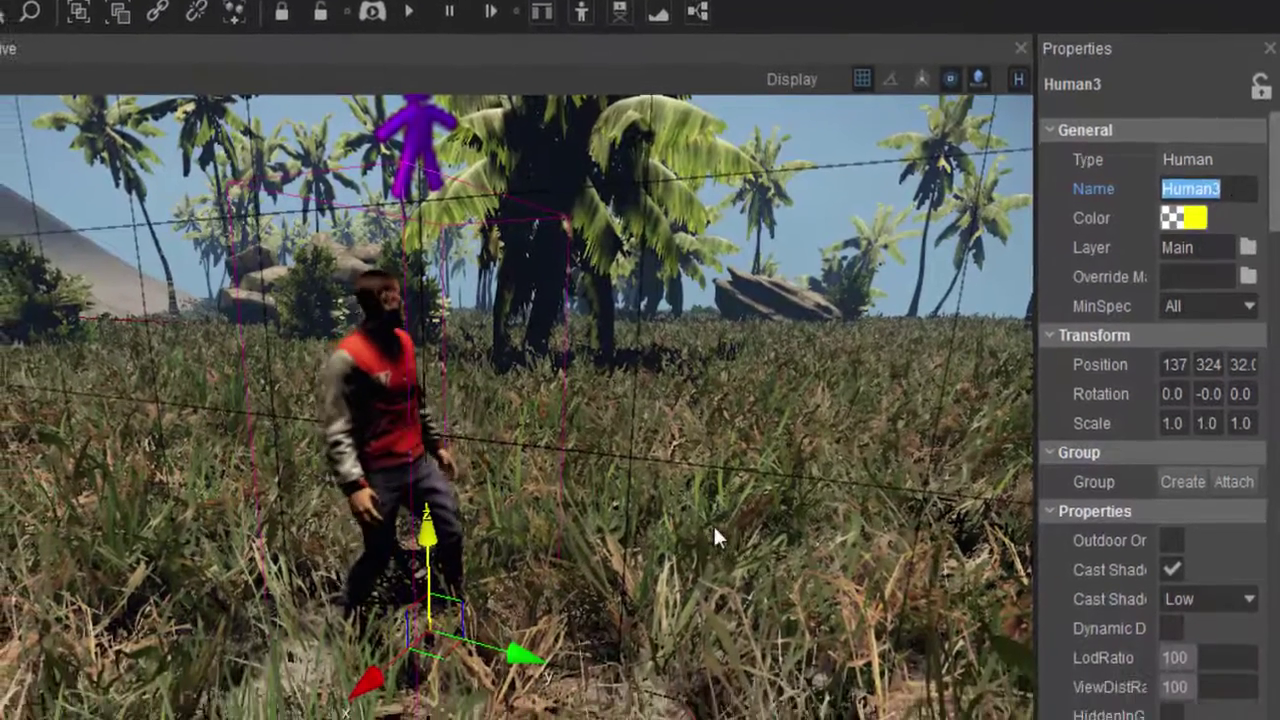
pyautogui.click(703, 590)
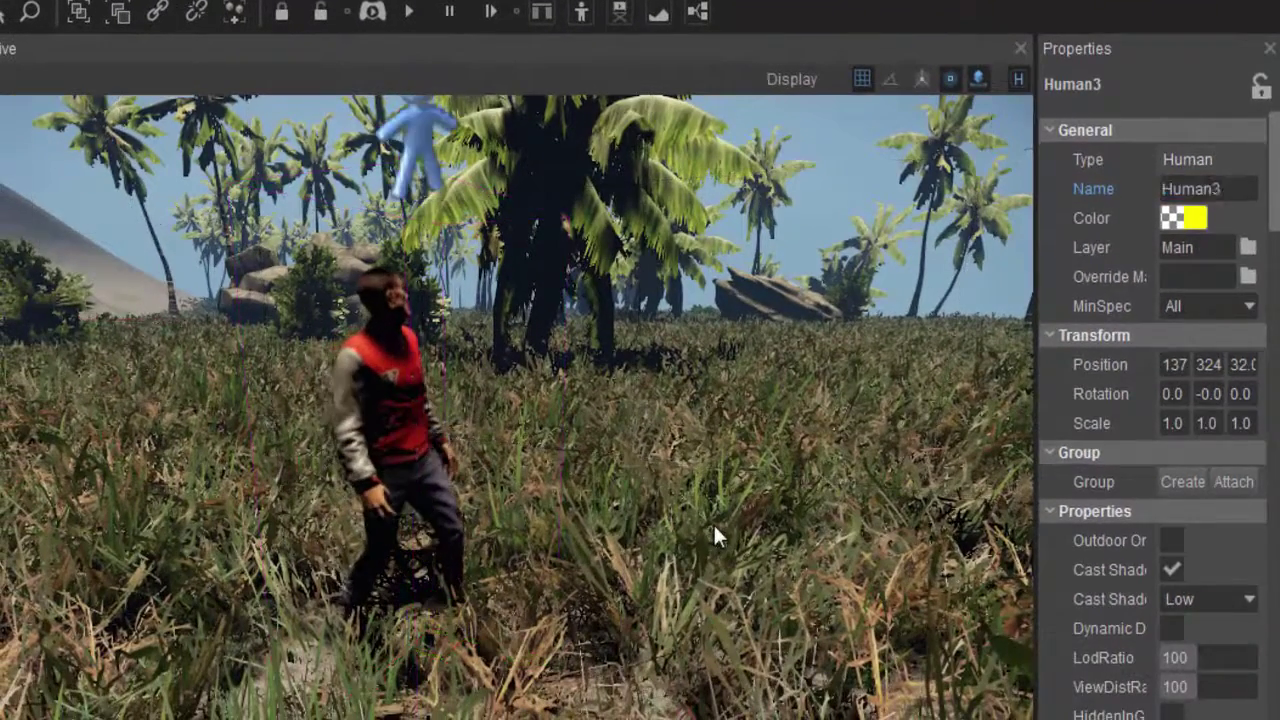
pyautogui.click(425, 126)
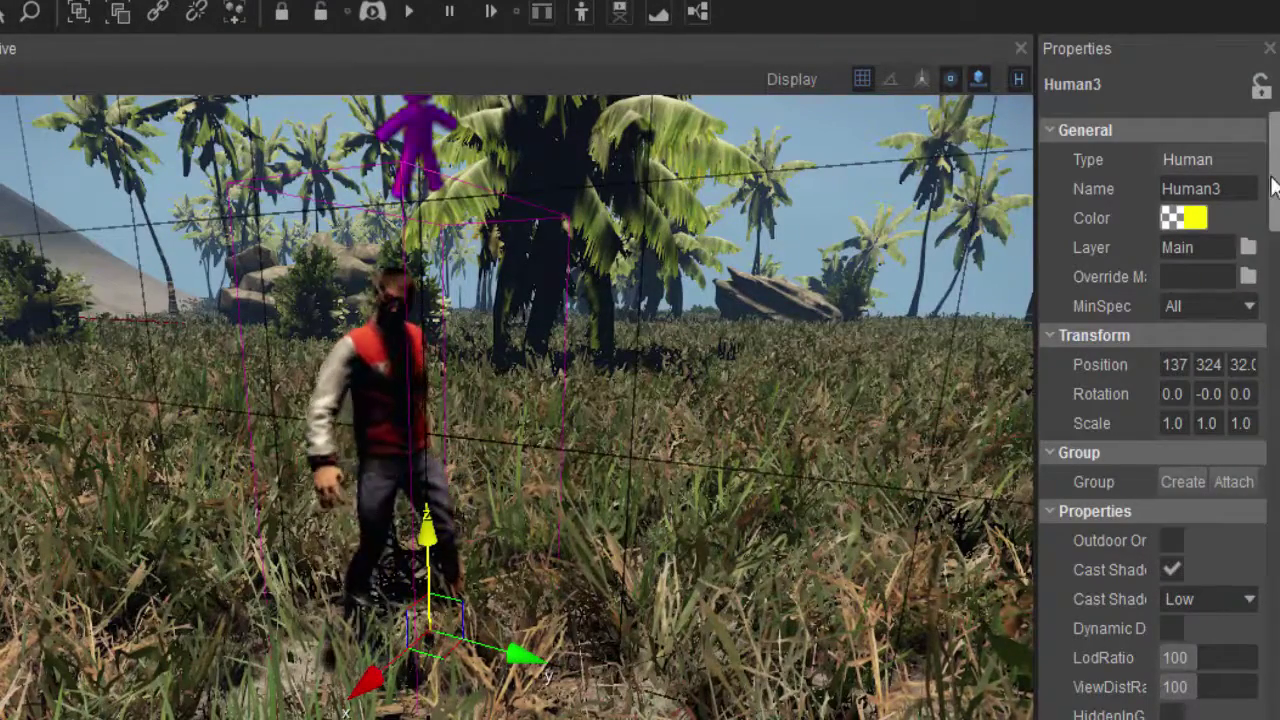
# - Look through the Human's Entity Instance Properties and Entity Properties, including Variation and Equipment, leaving the values as they are
pyautogui.moveTo(1273, 187); pyautogui.dragTo(1274, 339)
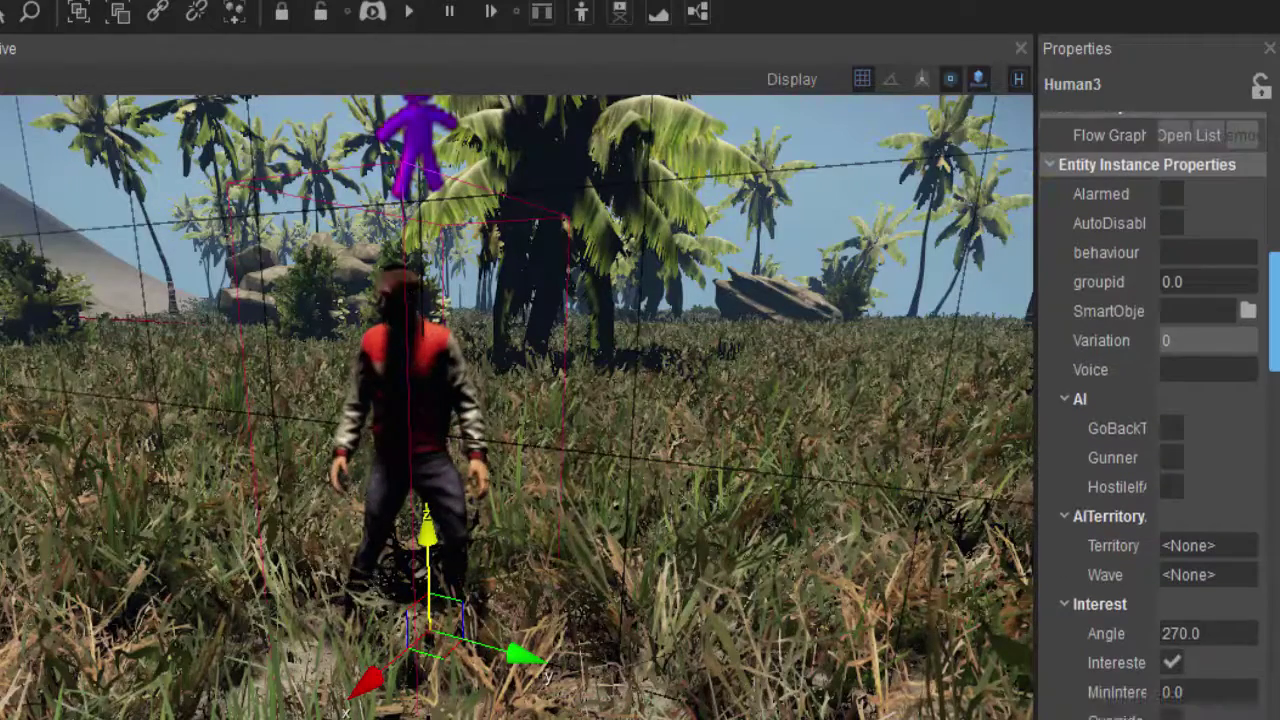
pyautogui.click(1163, 340)
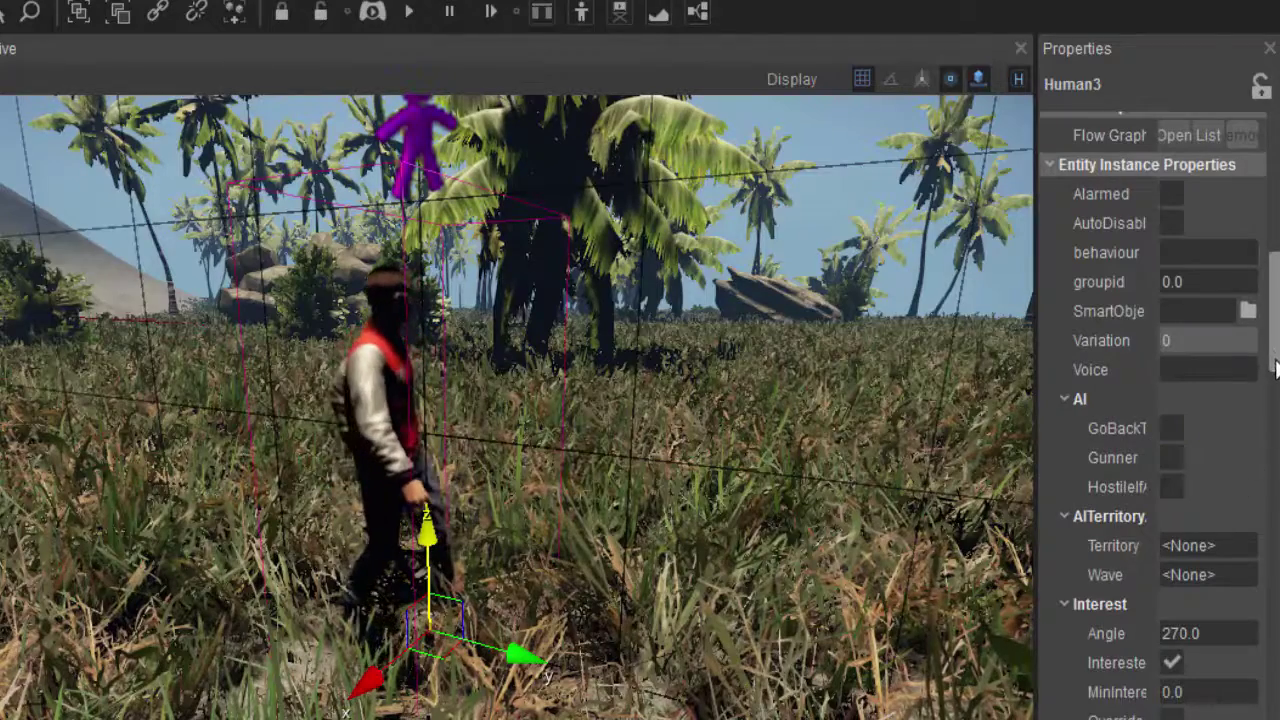
pyautogui.moveTo(1276, 365); pyautogui.dragTo(1266, 477)
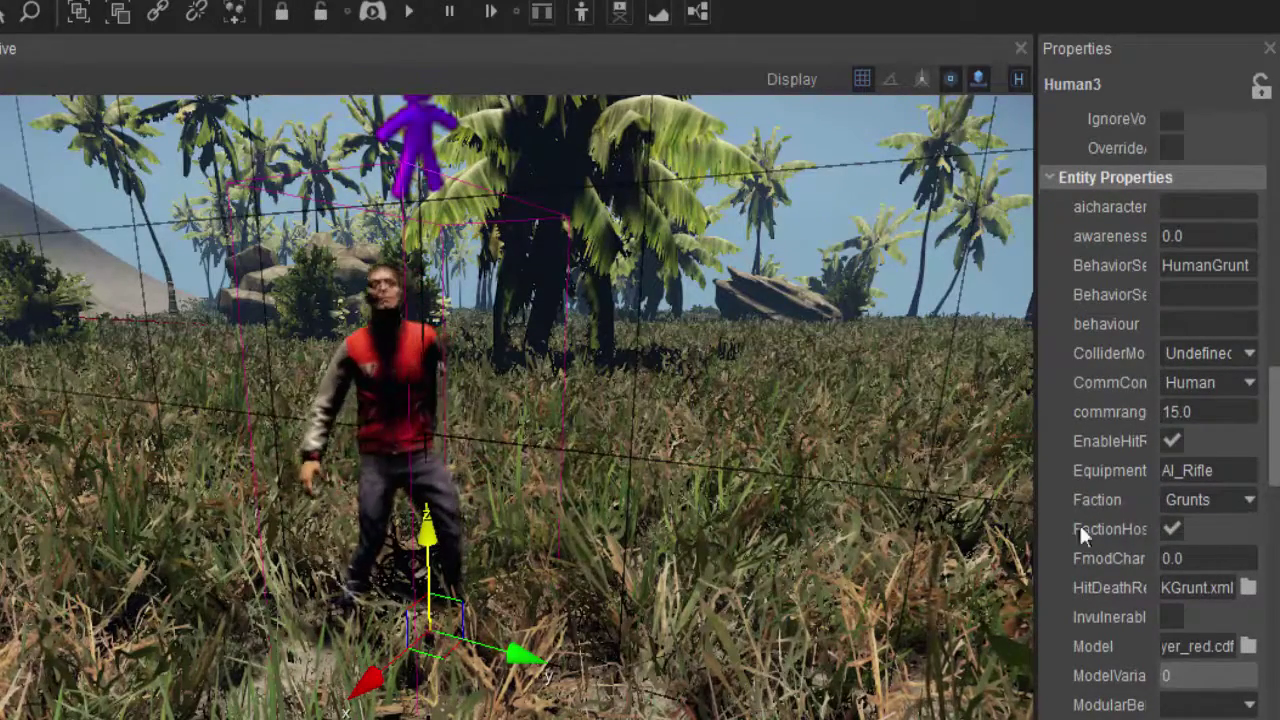
pyautogui.click(1192, 470)
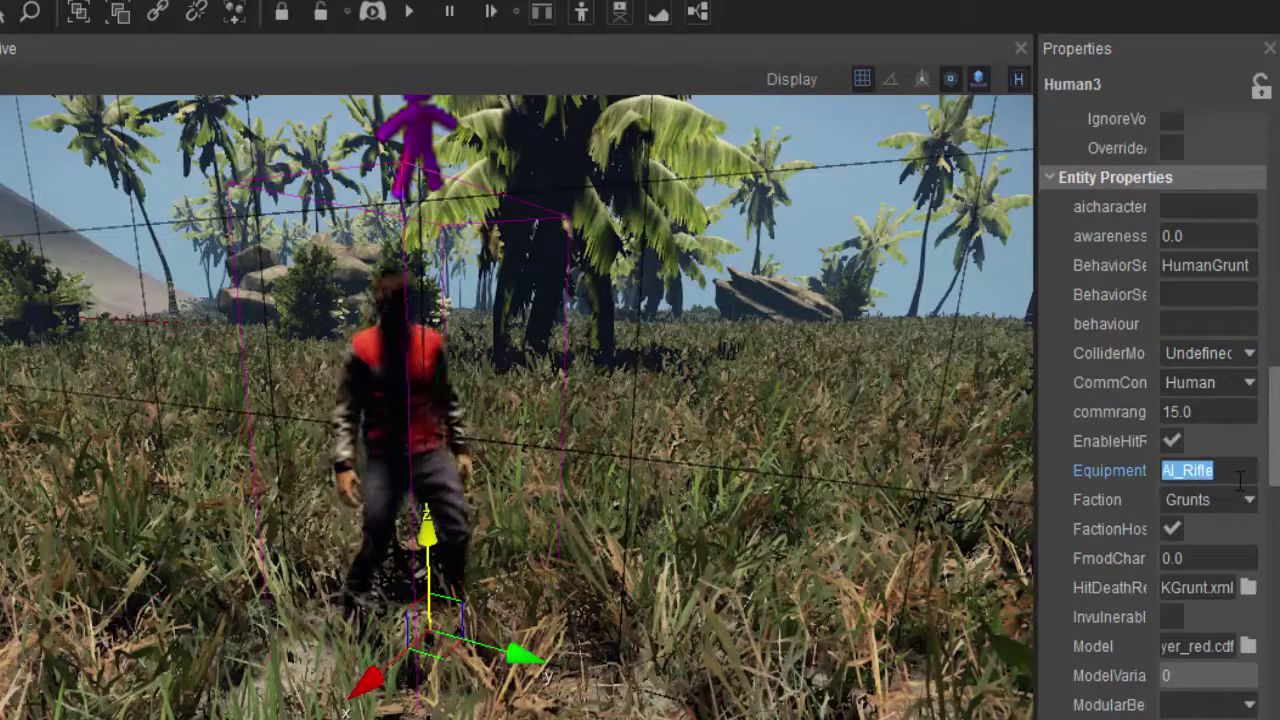
pyautogui.click(1241, 478)
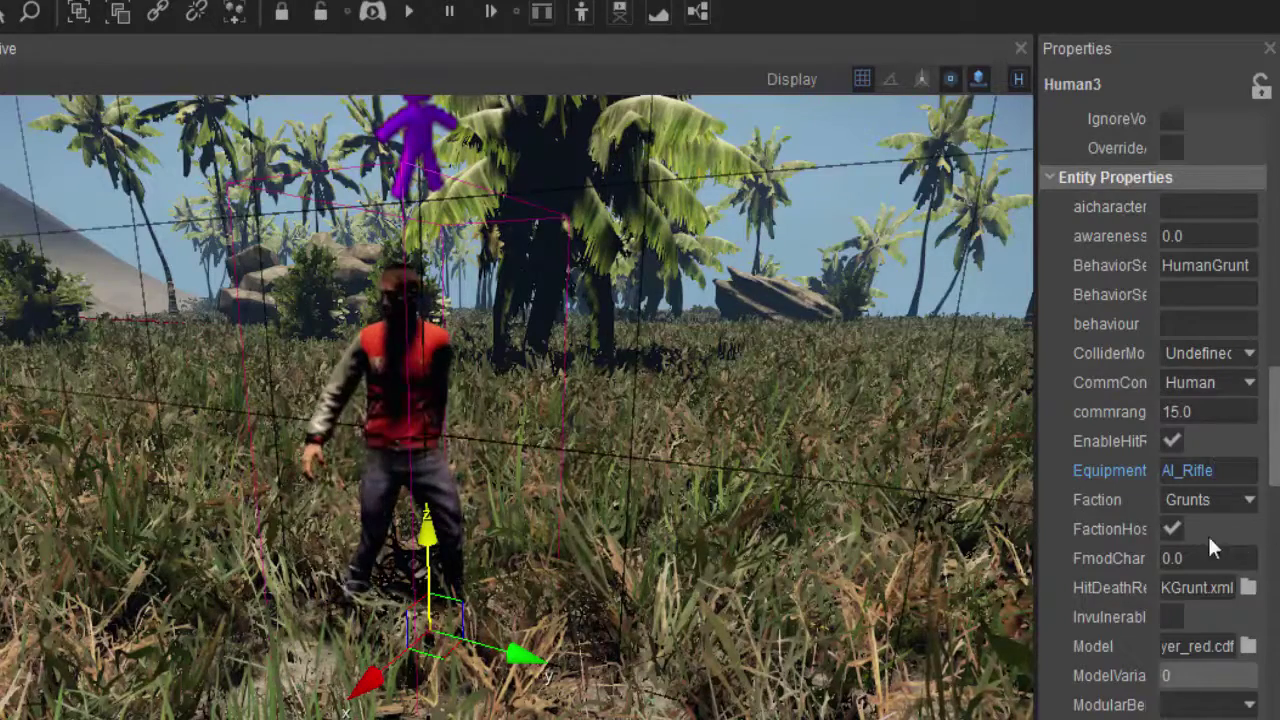
# - Set the selected Human's Faction to Players, deselect it, and briefly check its behaviour toward the player in game mode
pyautogui.click(1247, 500)
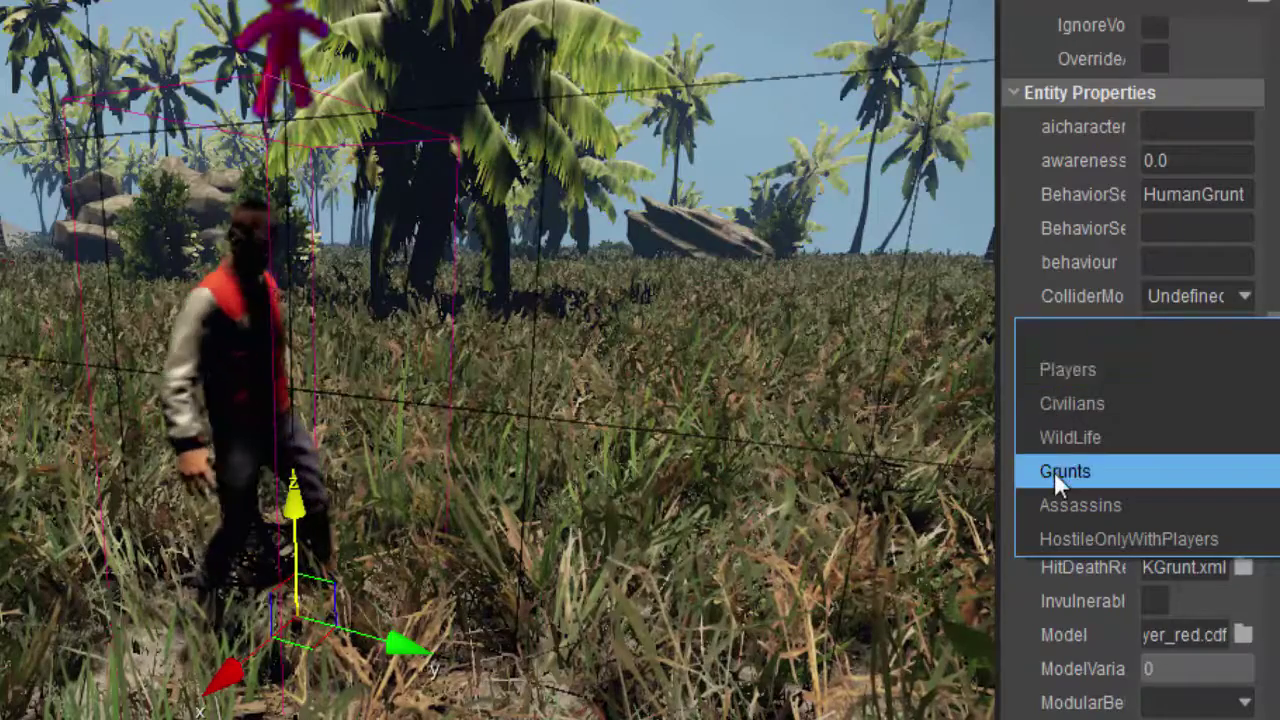
pyautogui.click(1057, 367)
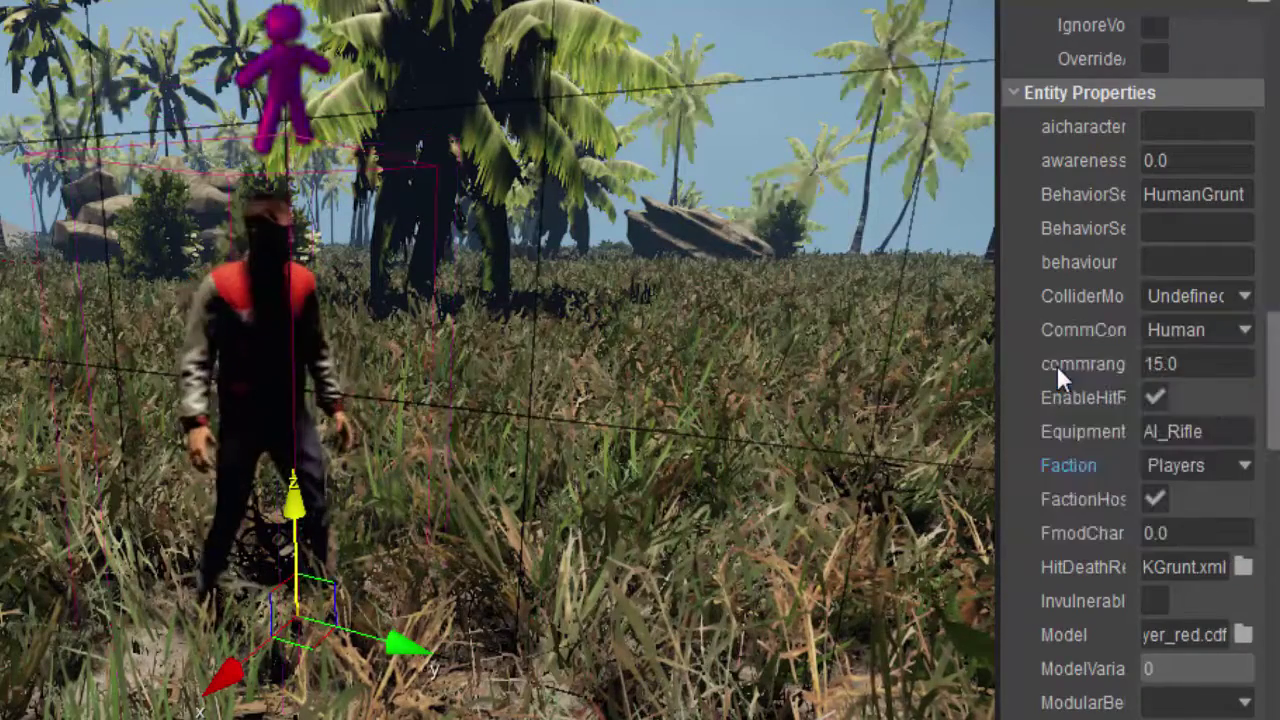
pyautogui.click(683, 546)
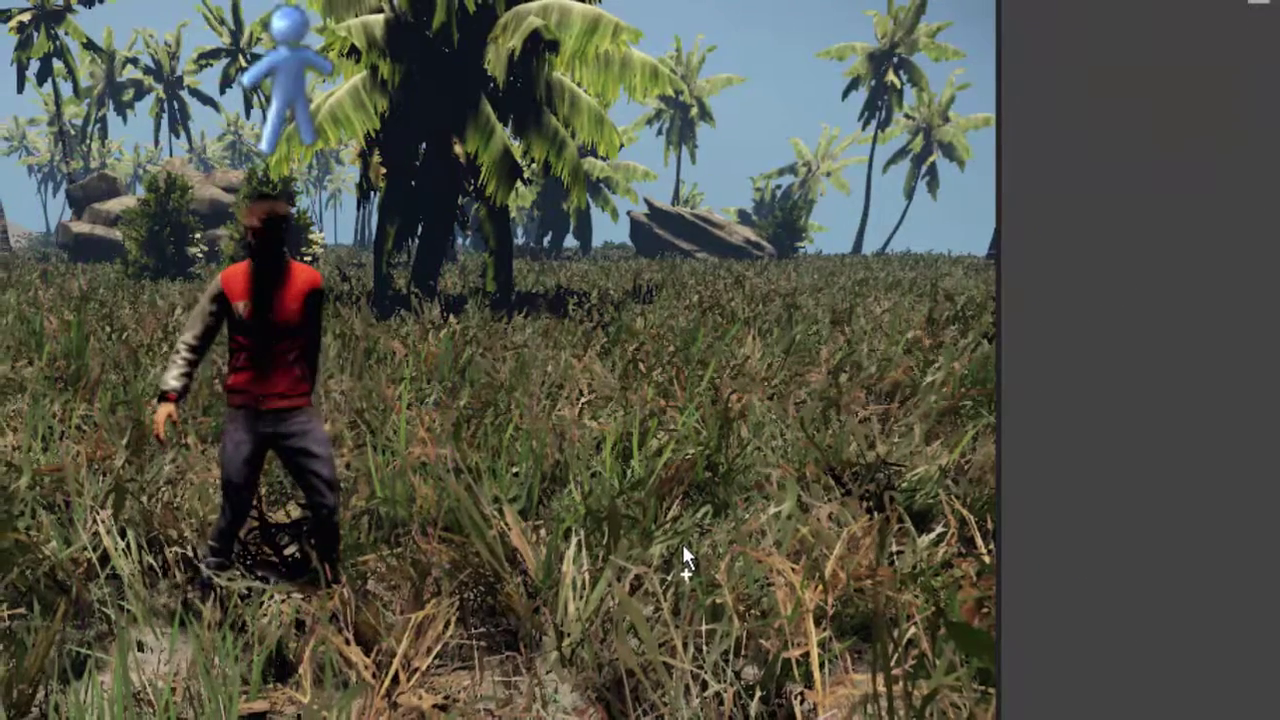
pyautogui.hotkey('ctrl', 'g')
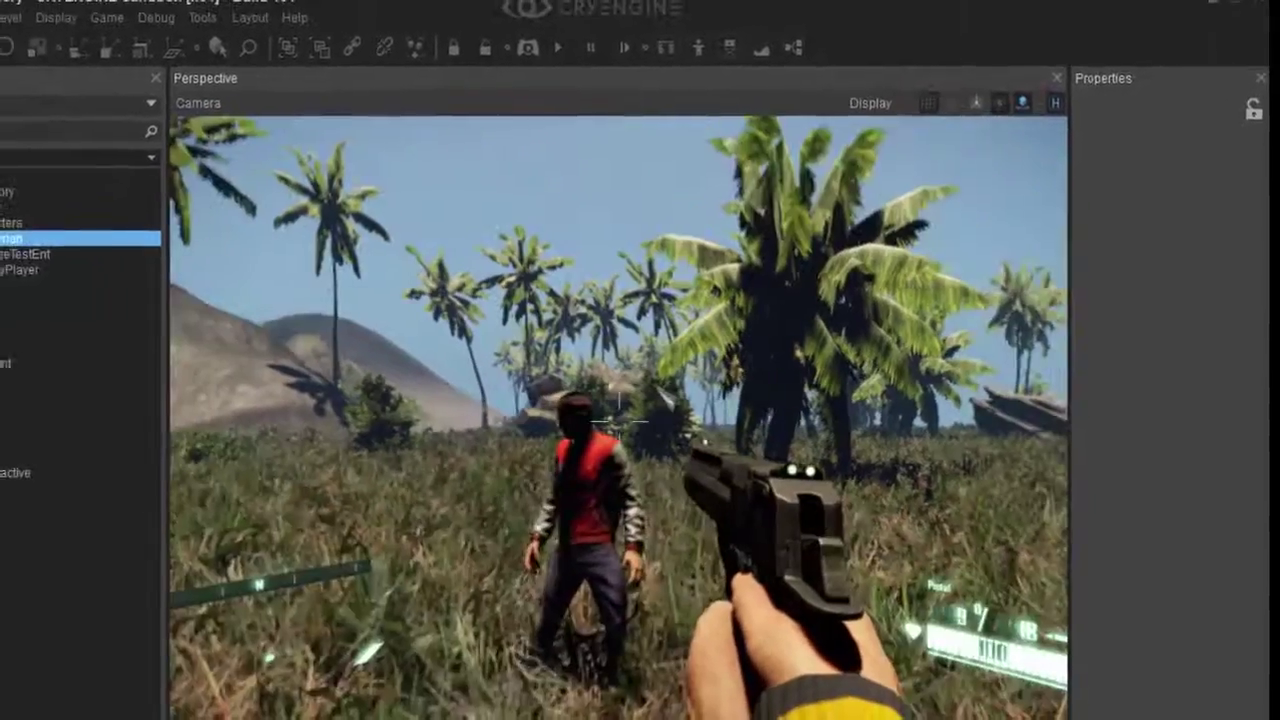
pyautogui.press('Escape')
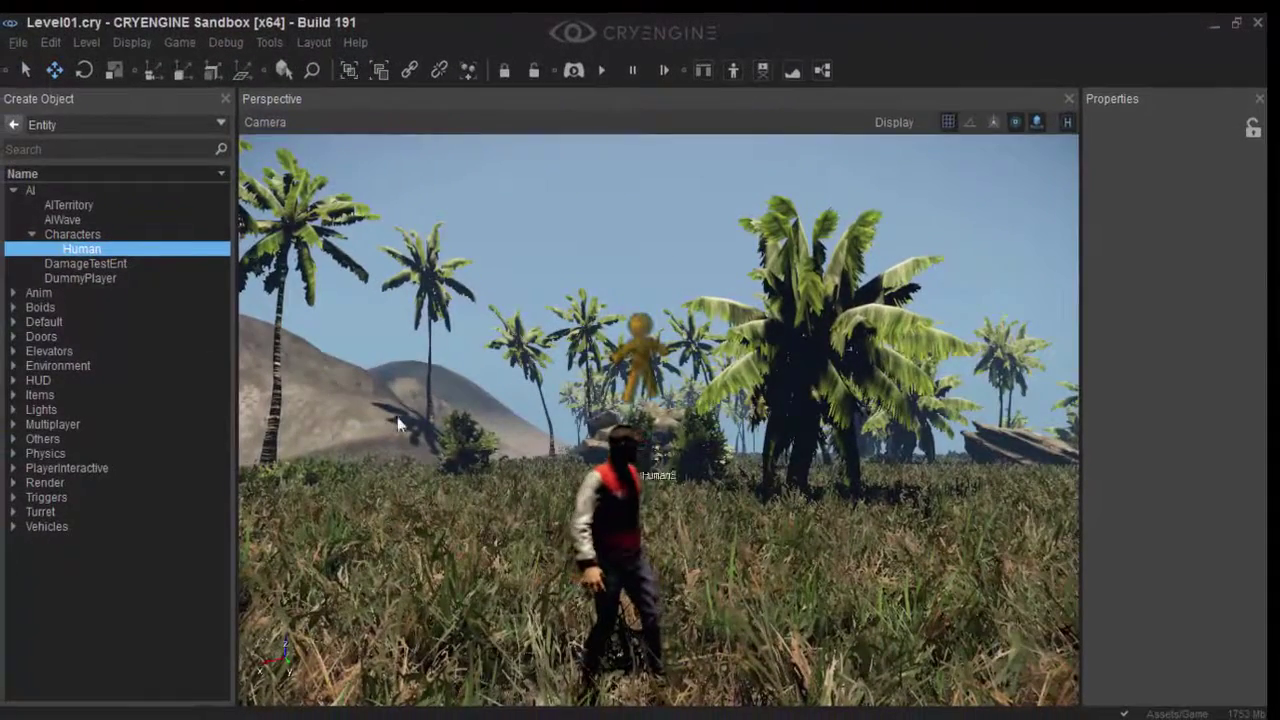
# - Place a second Human AI character on the grass a short distance from the first one, and end object creation
pyautogui.click(80, 249)
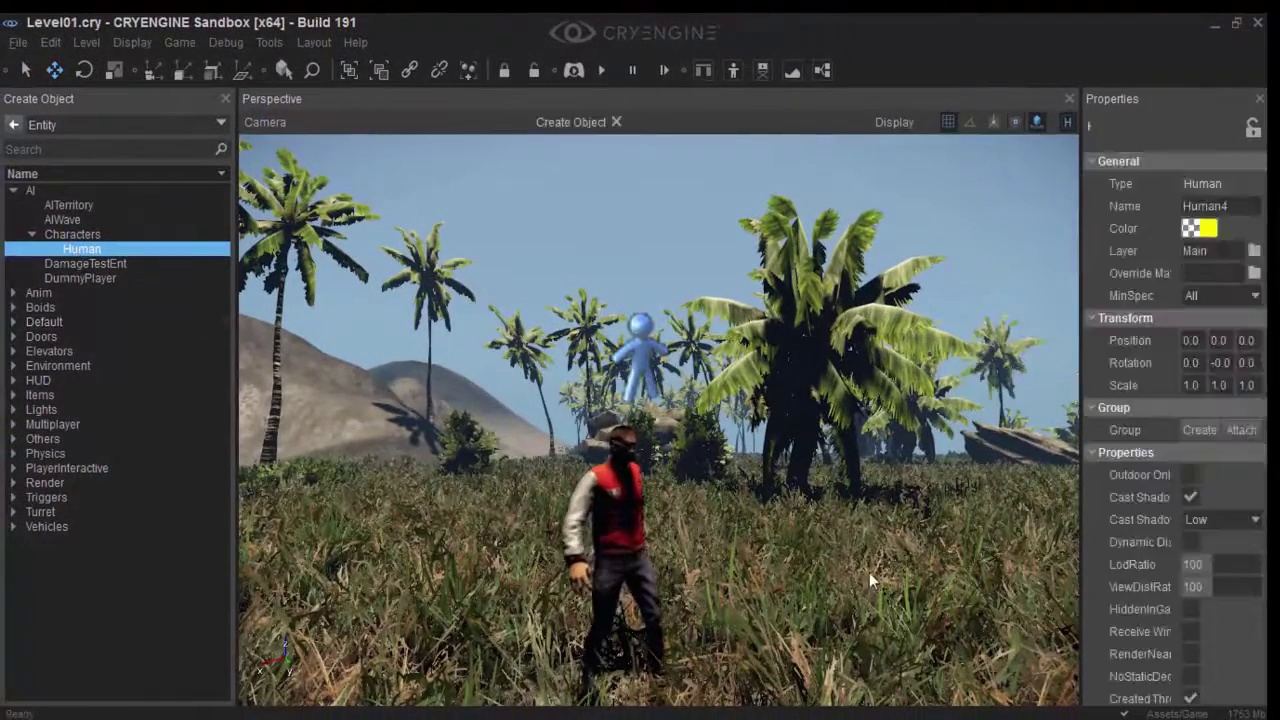
pyautogui.click(874, 576)
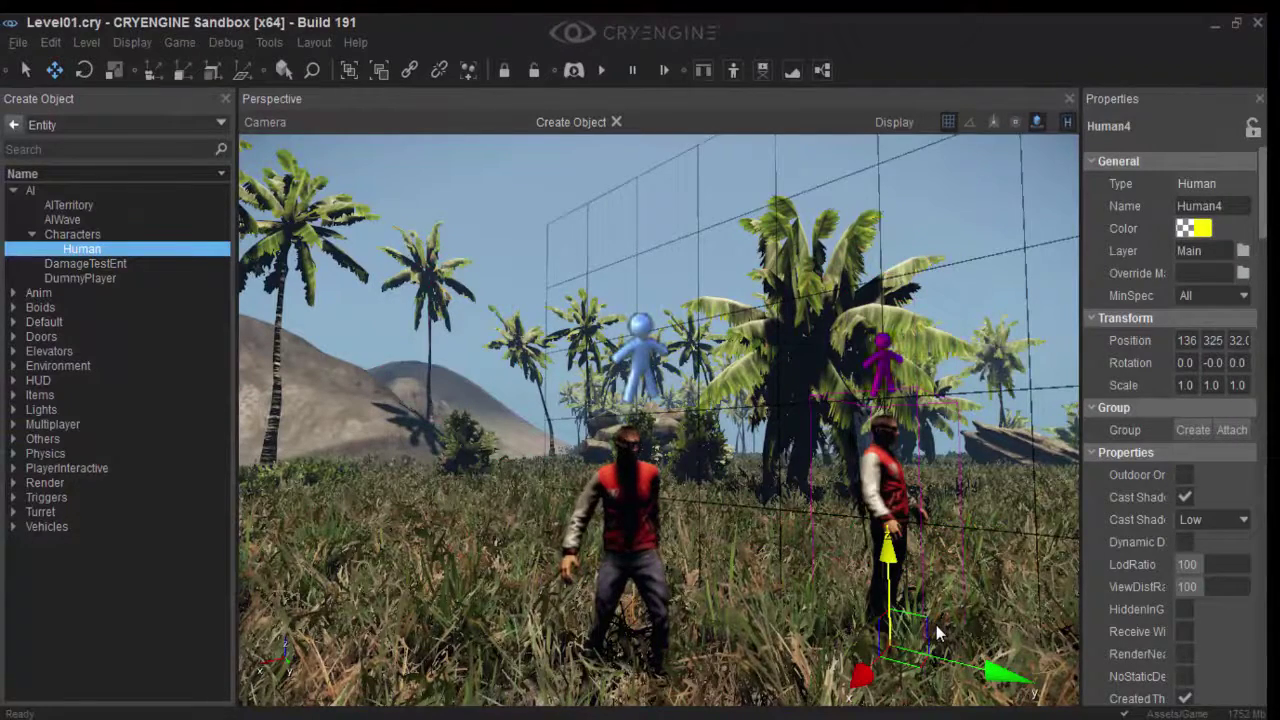
pyautogui.press('Escape')
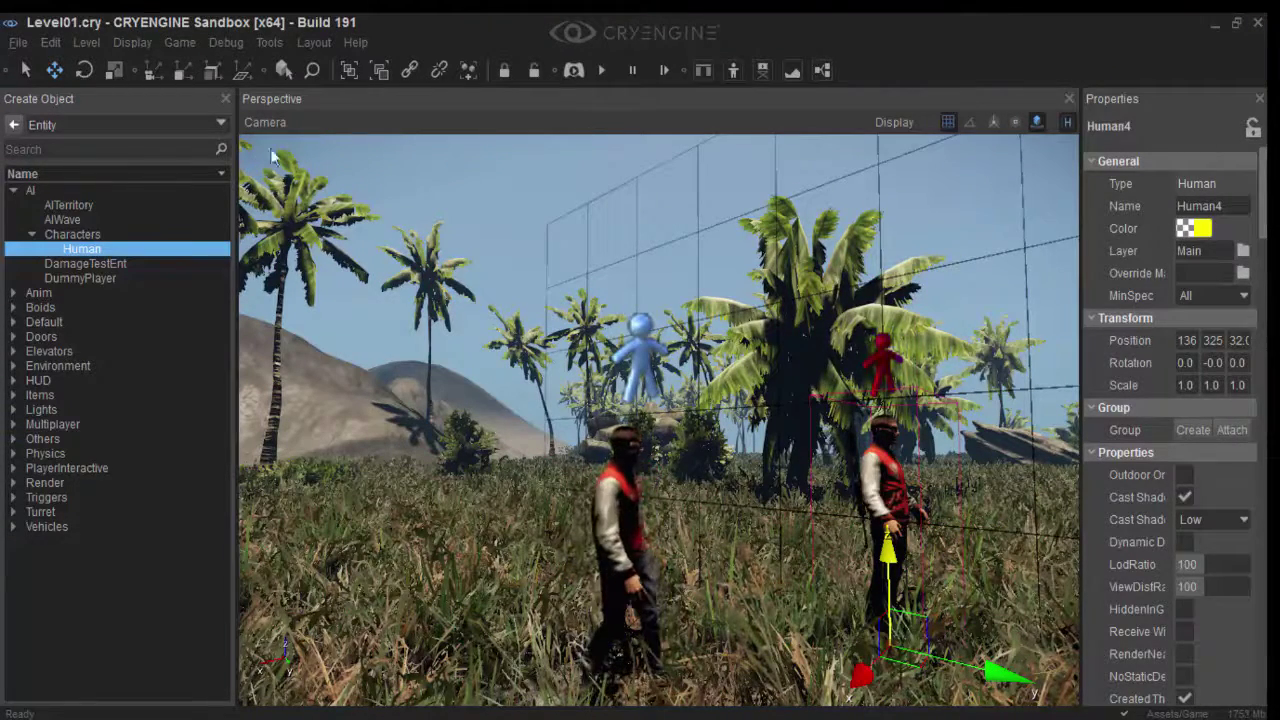
# - Rotate the second Human about its Z axis to about -110° so it faces the first Human's side, and deselect it
pyautogui.click(83, 72)
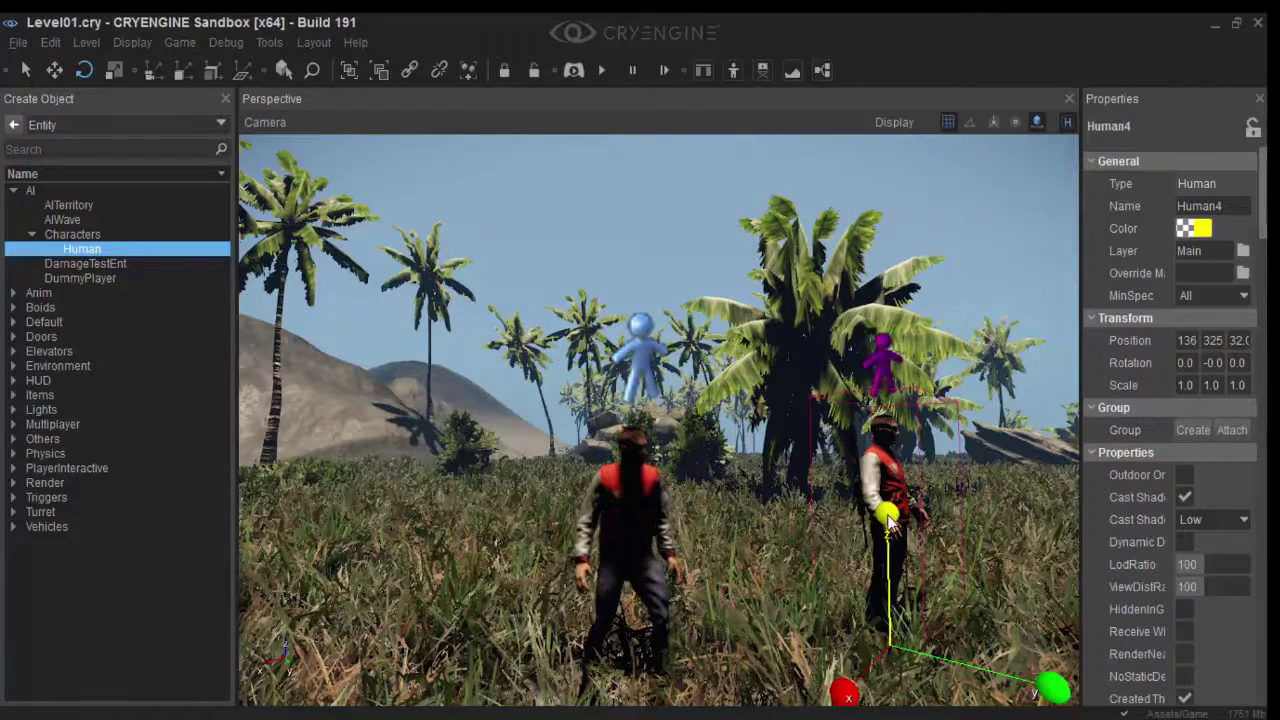
pyautogui.moveTo(887, 520); pyautogui.dragTo(915, 632)
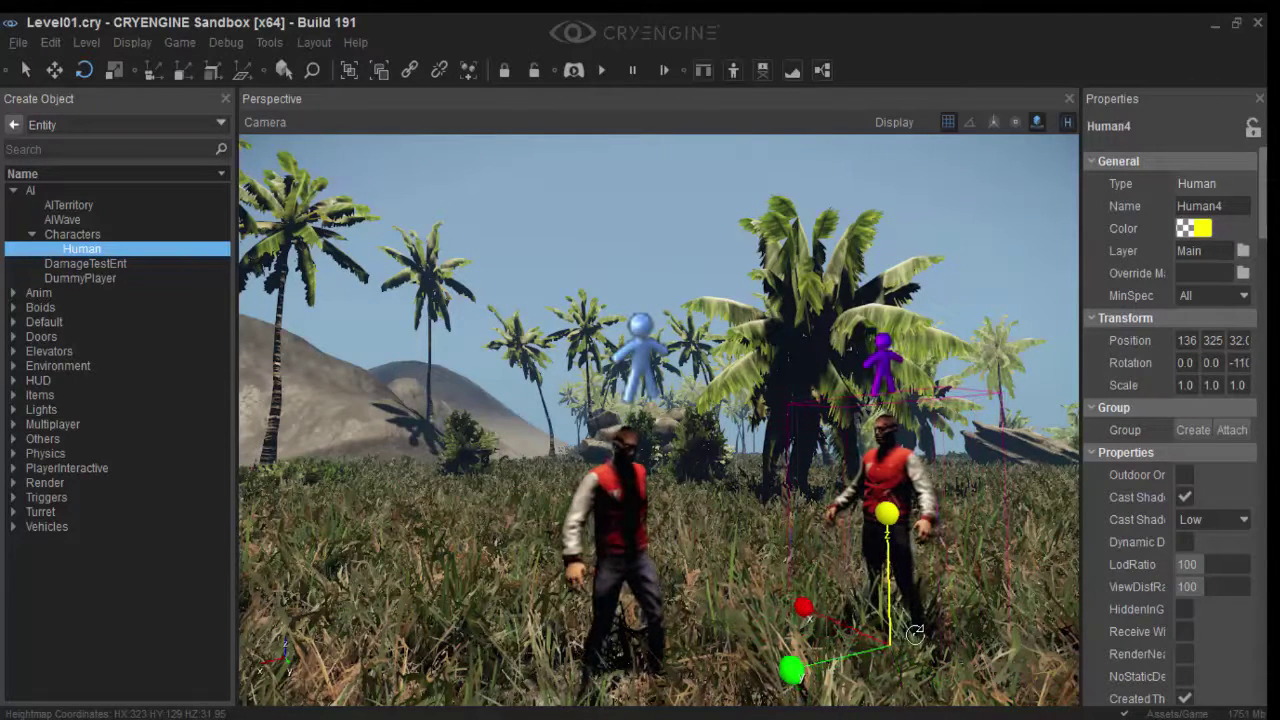
pyautogui.click(1016, 538)
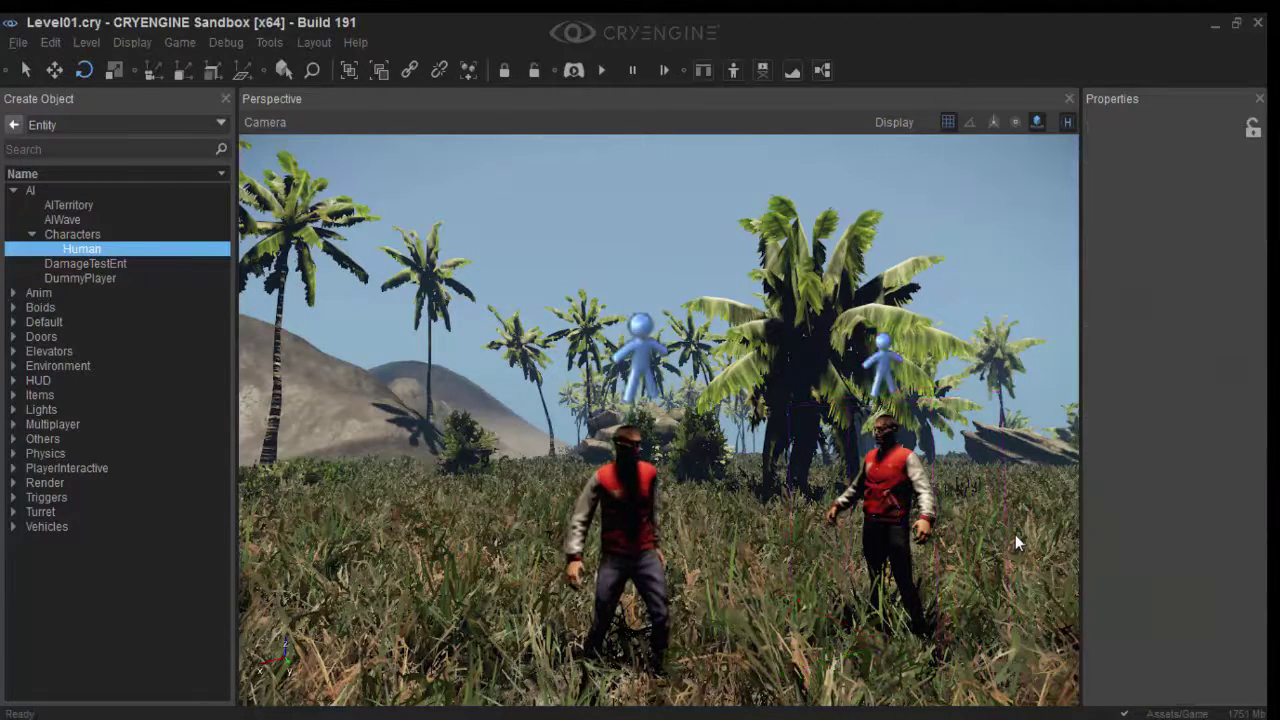
# - Run game mode to test how the two Humans fight, shoot the second Human with the pistol, and exit game mode
pyautogui.hotkey('ctrl', 'g')
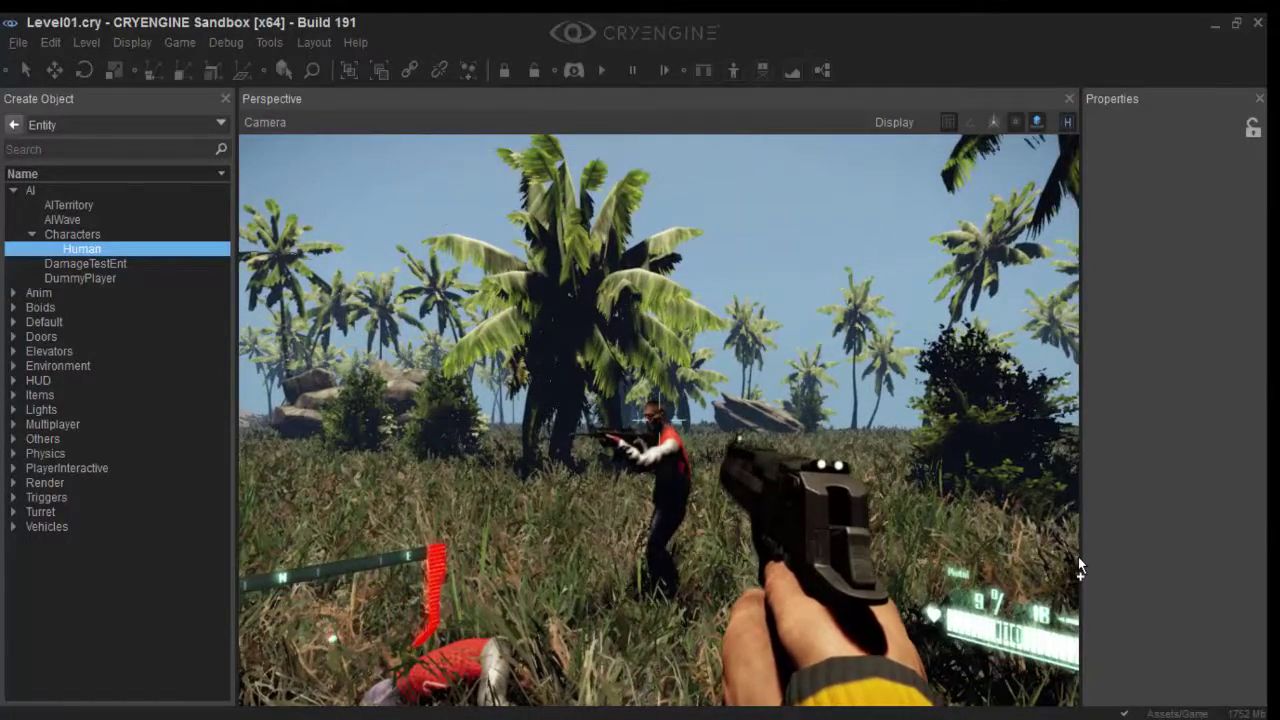
pyautogui.click(1079, 566)
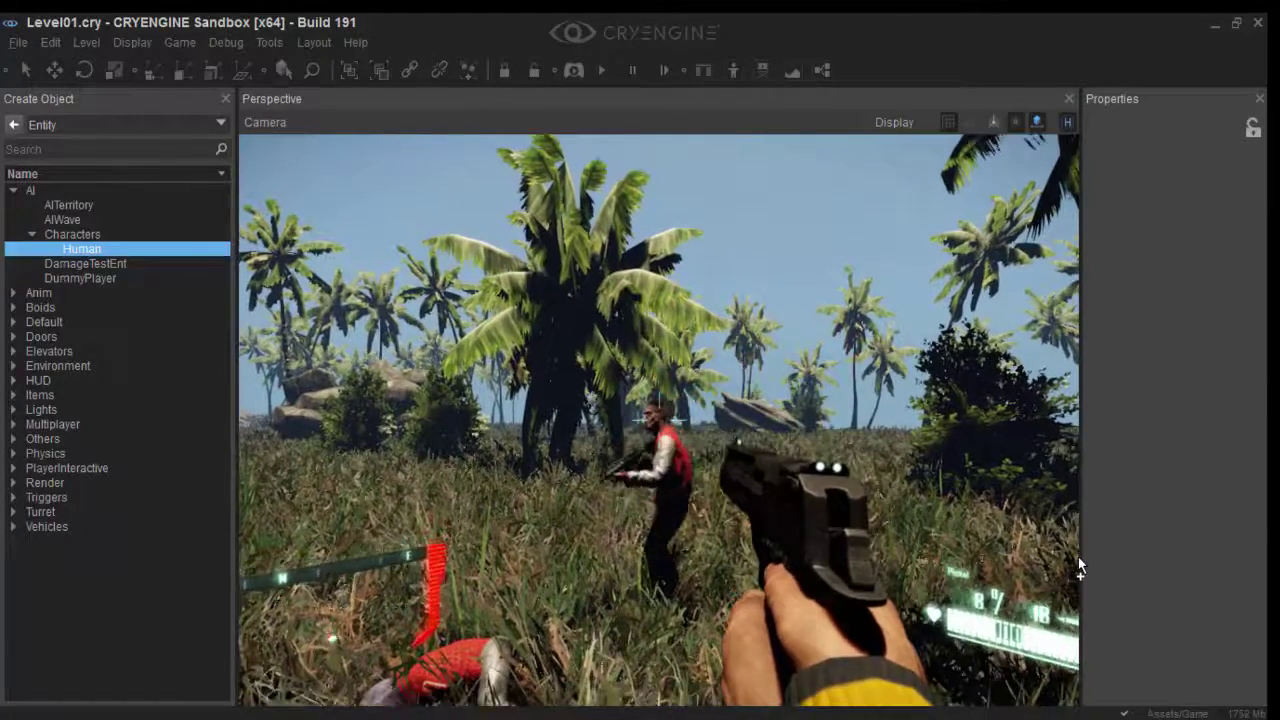
pyautogui.click(1078, 560)
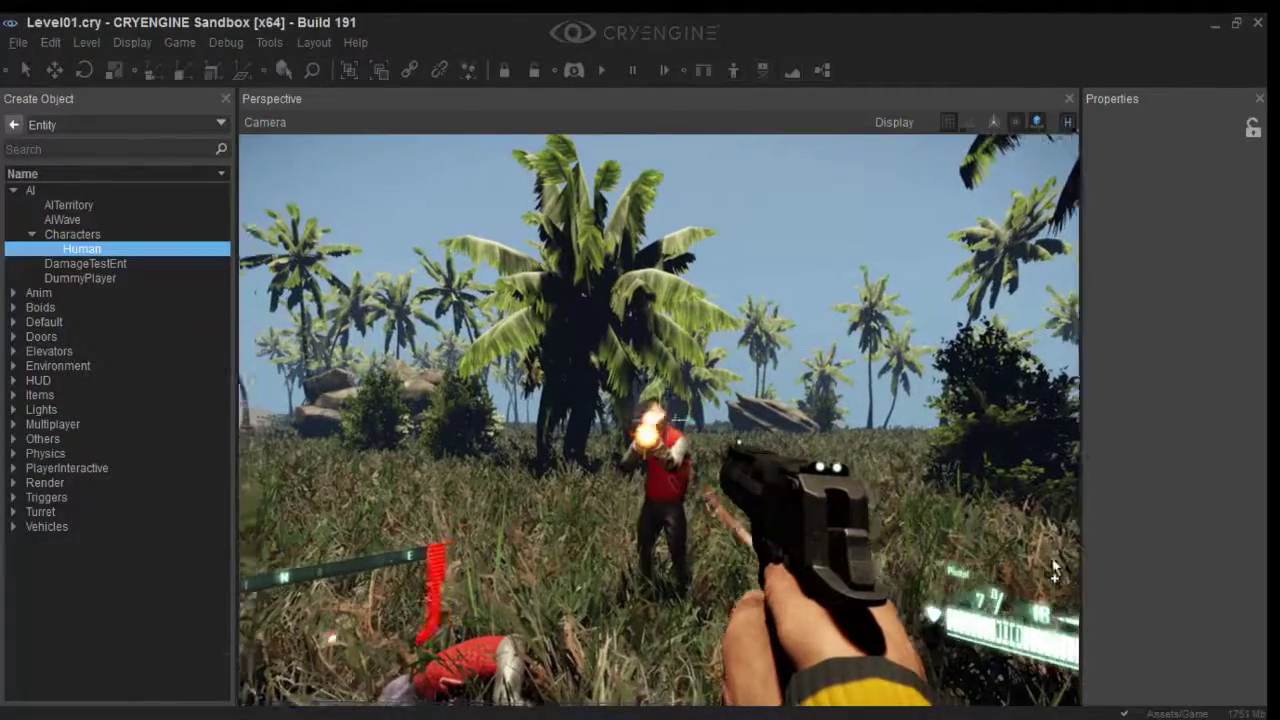
pyautogui.click(1070, 568)
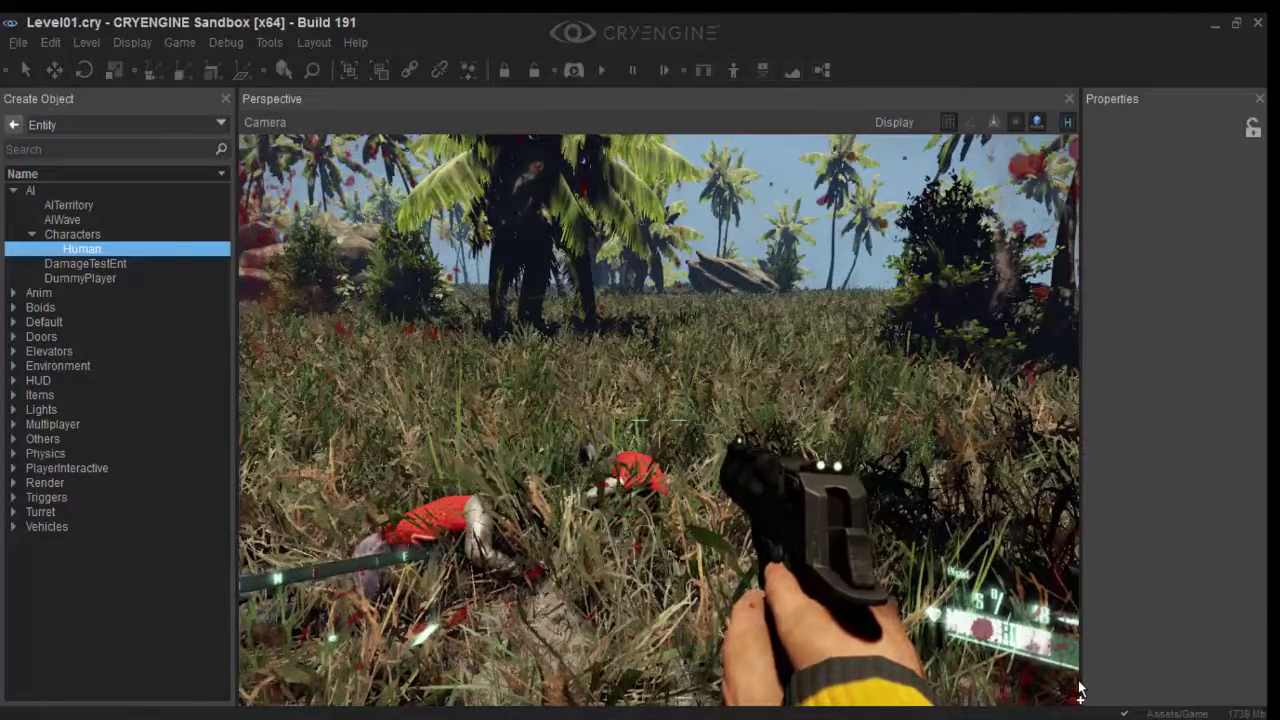
pyautogui.press('Escape')
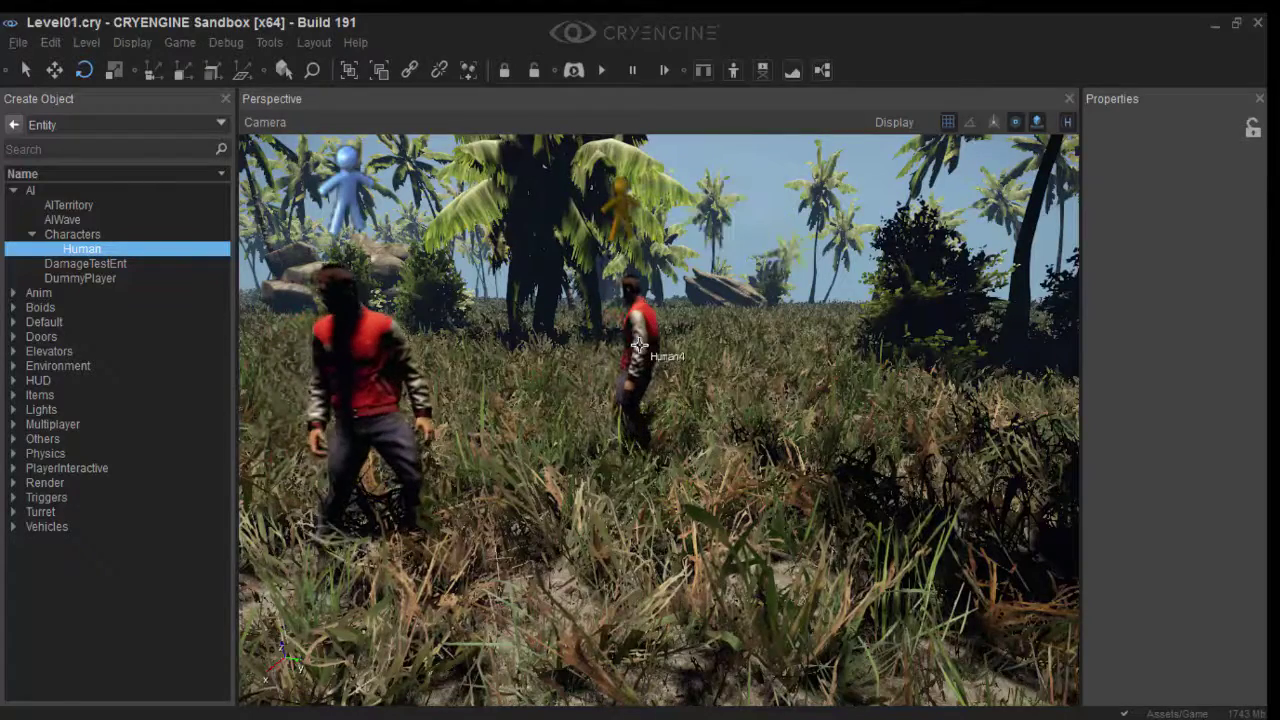
pyautogui.click(1022, 488)
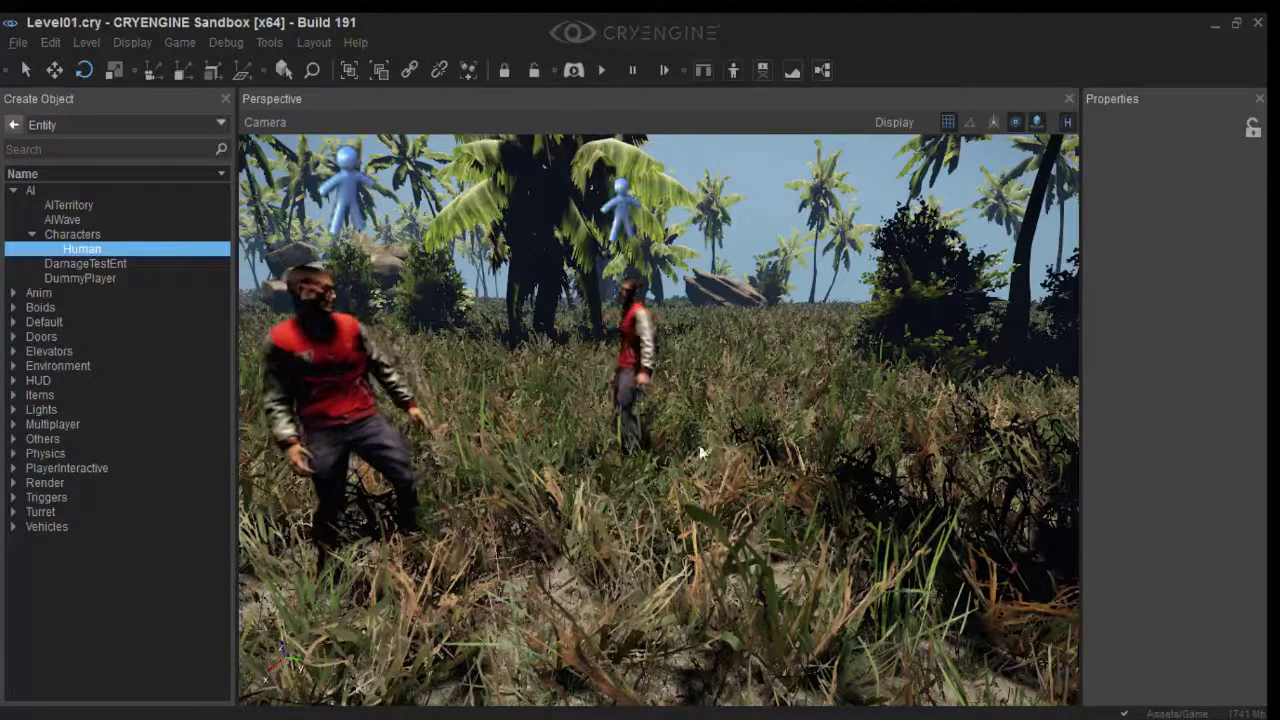